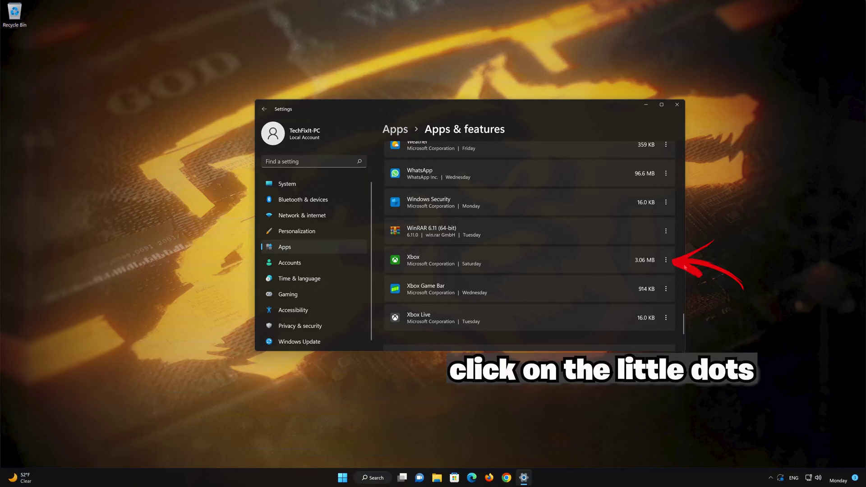
Step: Repair the Xbox app and reset its data through its advanced options
{"action": "left_click", "coordinate": [666, 260]}
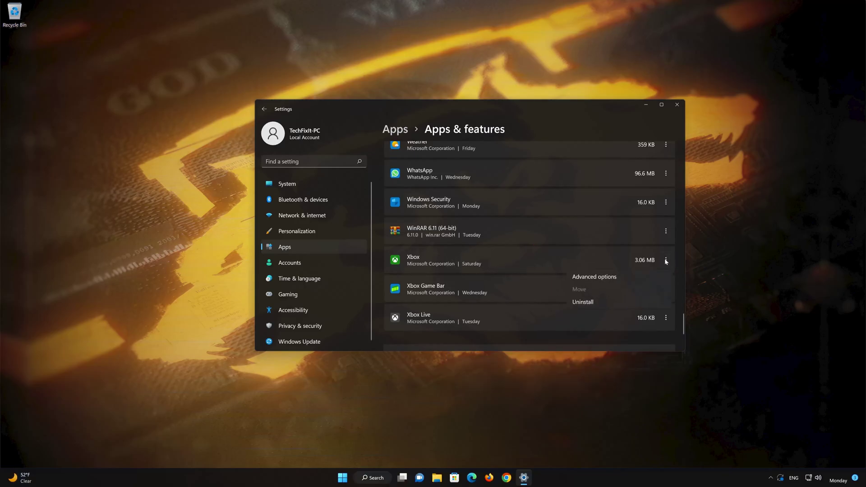
{"action": "left_click", "coordinate": [595, 277]}
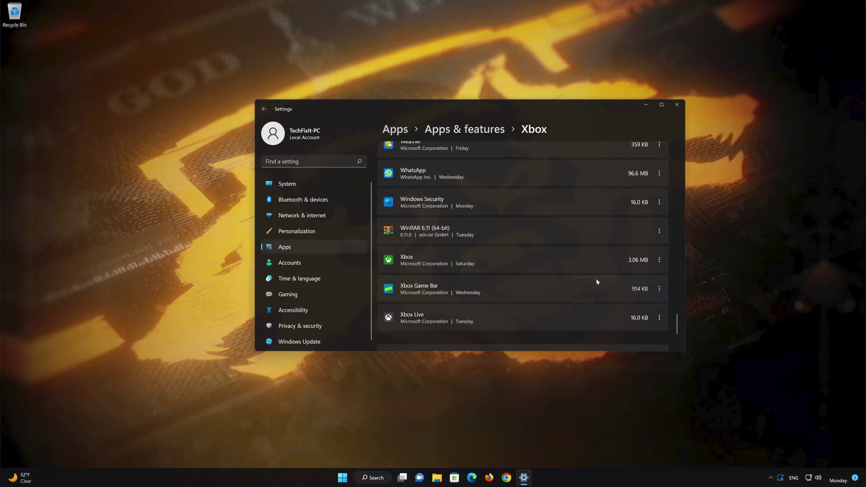
{"action": "scroll", "coordinate": [594, 278], "scroll_direction": "down", "scroll_amount": 3}
{"action": "scroll", "coordinate": [595, 278], "scroll_direction": "down", "scroll_amount": 5}
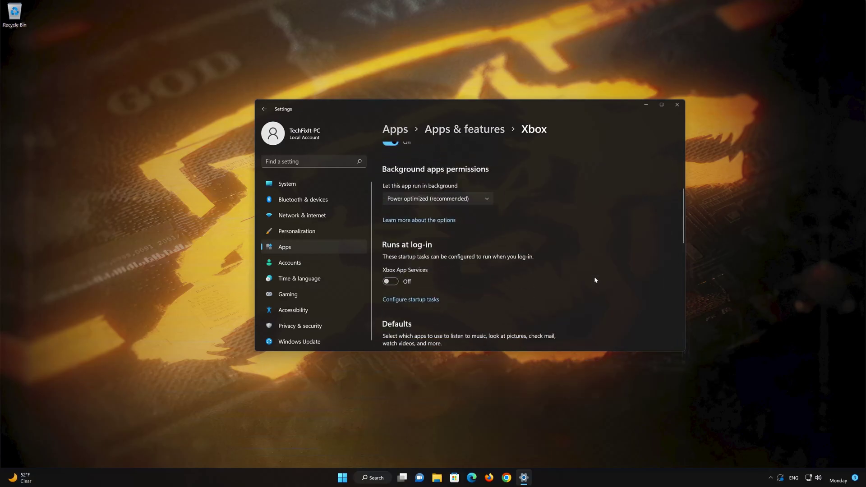
{"action": "scroll", "coordinate": [595, 280], "scroll_direction": "down", "scroll_amount": 2}
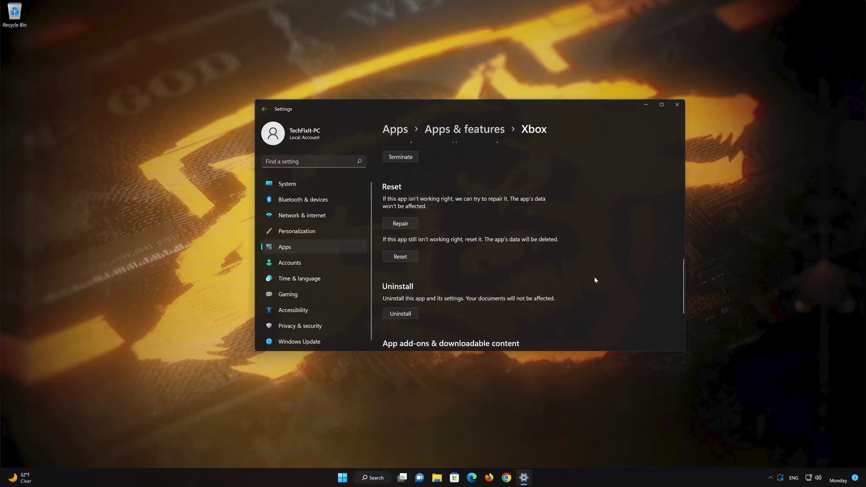
{"action": "left_click", "coordinate": [399, 225]}
{"action": "left_click", "coordinate": [403, 258]}
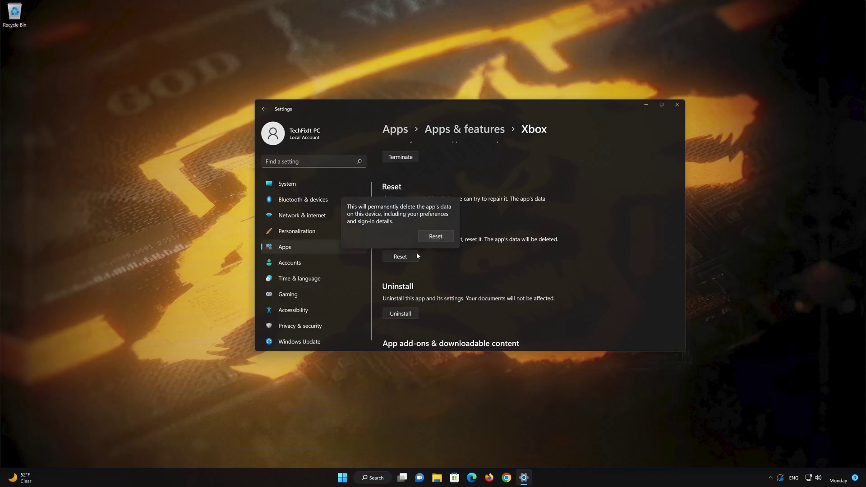
{"action": "left_click", "coordinate": [436, 236]}
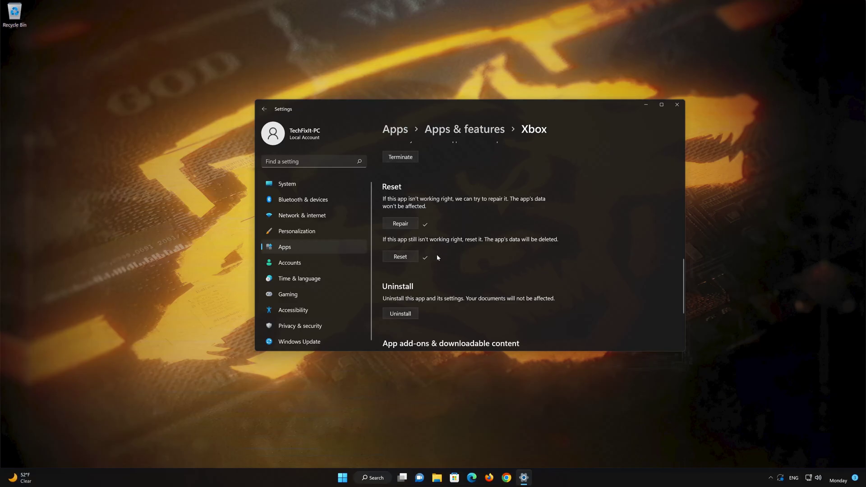
Step: Uninstall the Xbox app and close Settings
{"action": "scroll", "coordinate": [437, 255], "scroll_direction": "down", "scroll_amount": 2}
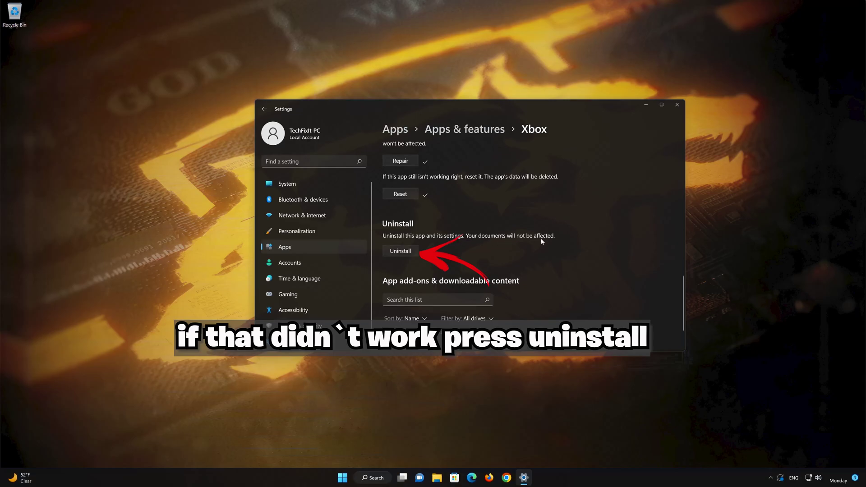
{"action": "left_click", "coordinate": [402, 252]}
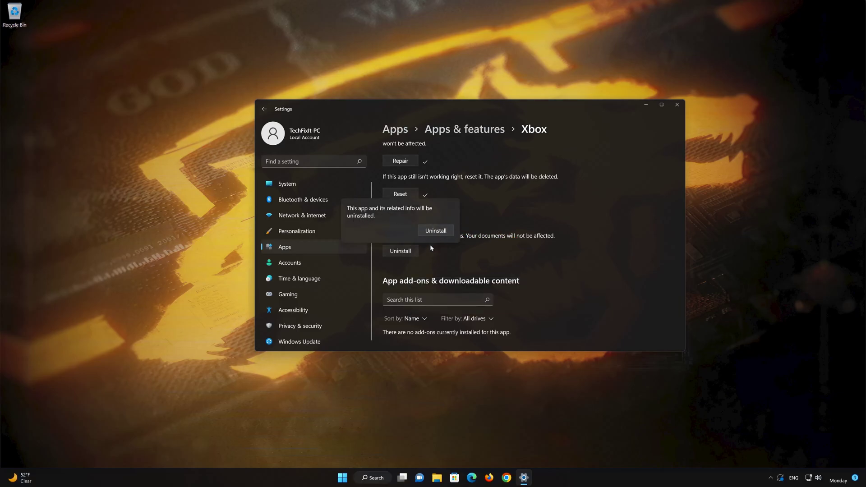
{"action": "left_click", "coordinate": [436, 231]}
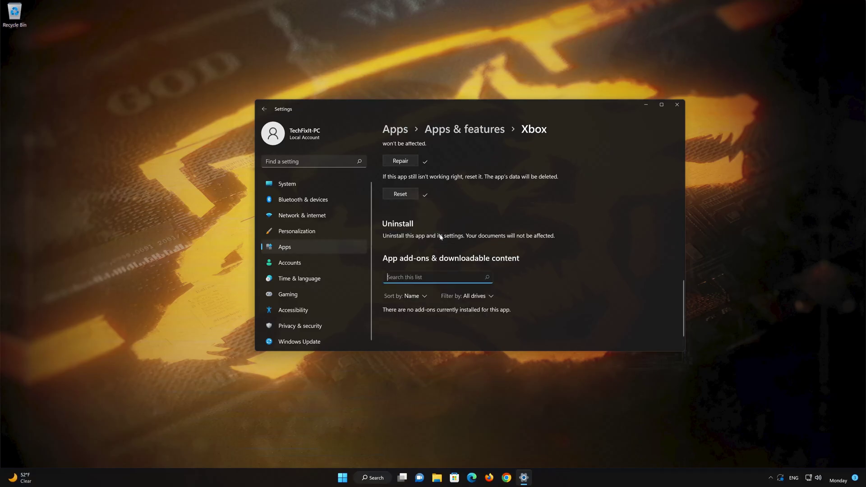
{"action": "left_click", "coordinate": [677, 105]}
Step: Search the Microsoft Store for "xbox" and install the Xbox app by Microsoft Corporation
{"action": "left_click", "coordinate": [463, 478]}
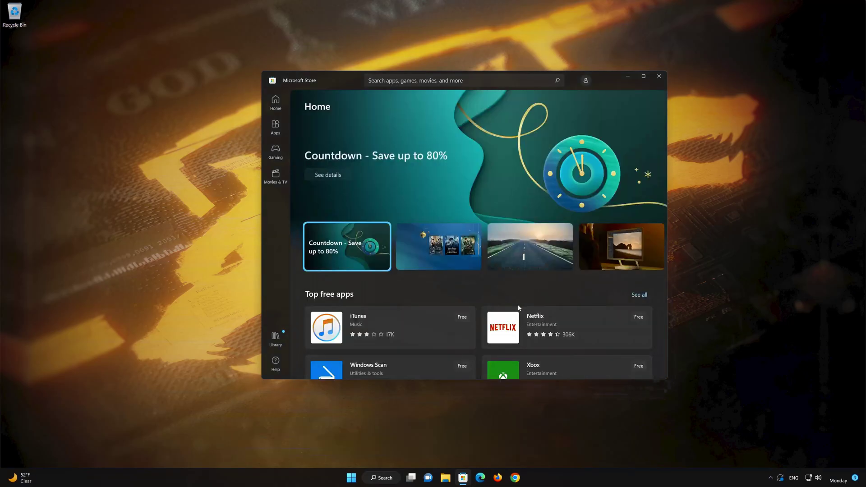
{"action": "left_click", "coordinate": [451, 80]}
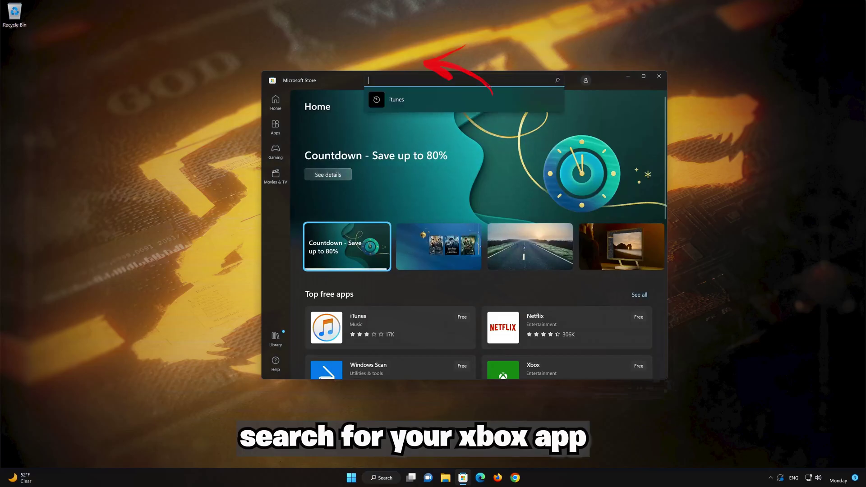
{"action": "type", "text": "xbox"}
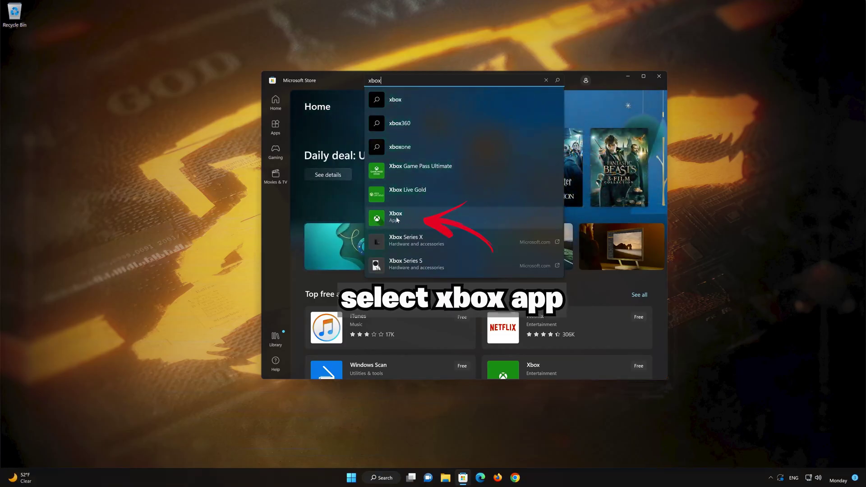
{"action": "left_click", "coordinate": [409, 217]}
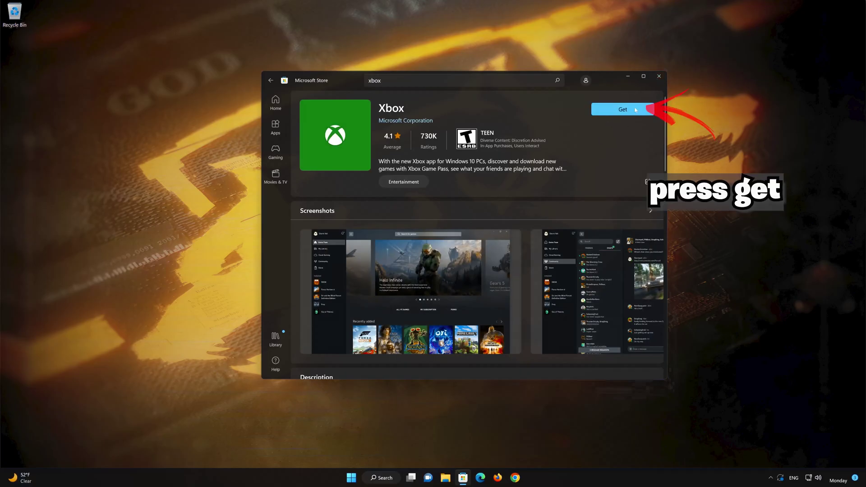
{"action": "left_click", "coordinate": [620, 114]}
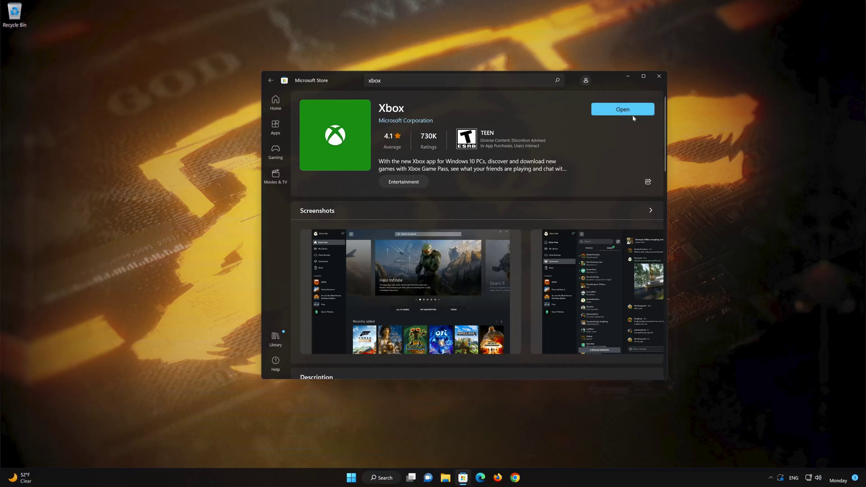
Step: Launch the installed Xbox app, look through its Game Pass page, and close the app and the Microsoft Store
{"action": "left_click", "coordinate": [636, 108]}
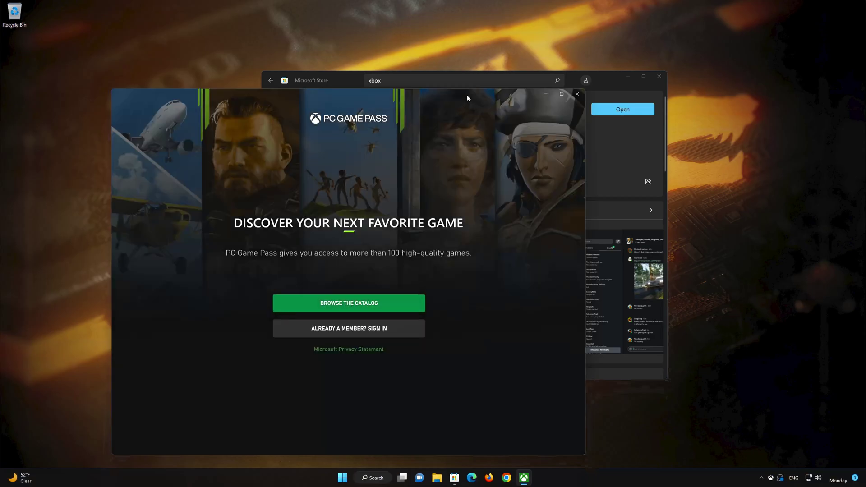
{"action": "left_click_drag", "start_coordinate": [467, 98], "coordinate": [579, 57]}
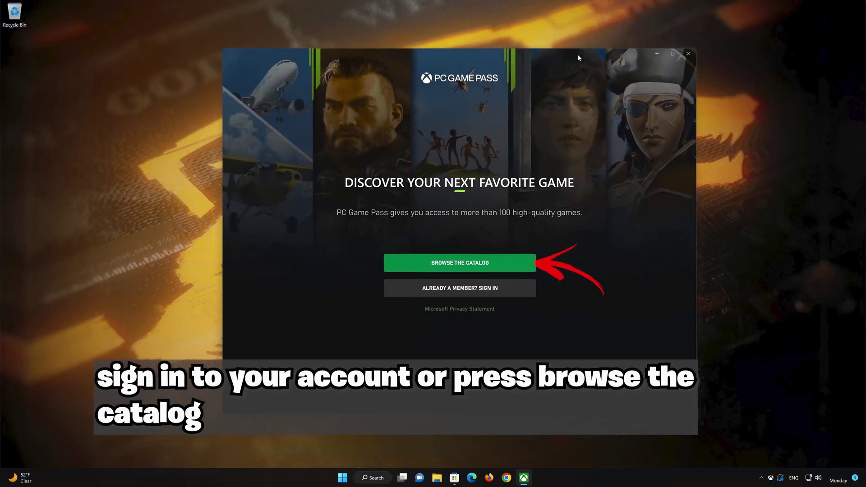
{"action": "left_click", "coordinate": [470, 289]}
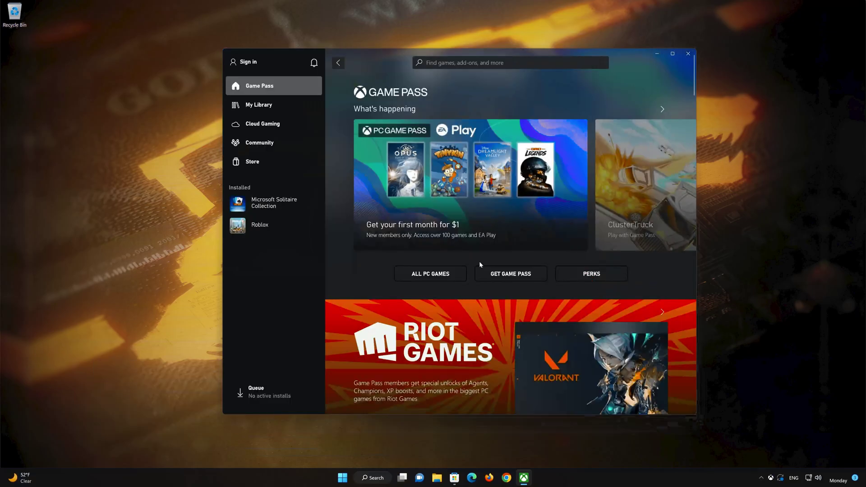
{"action": "scroll", "coordinate": [480, 264], "scroll_direction": "down", "scroll_amount": 10}
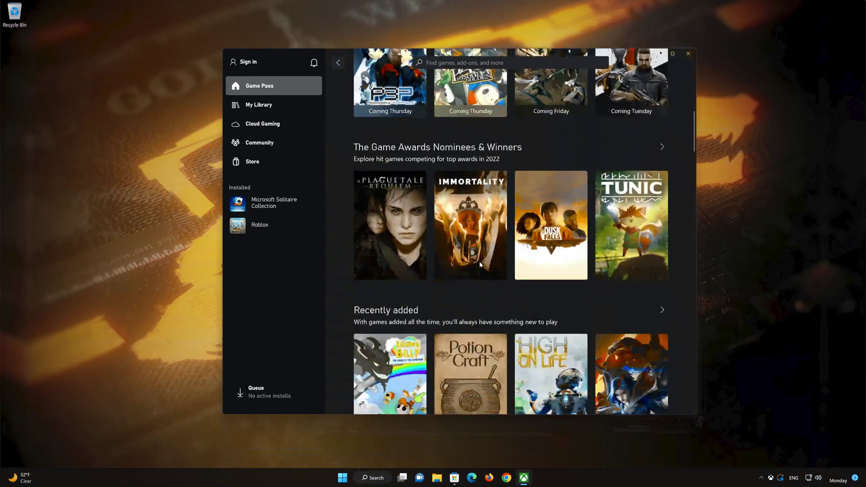
{"action": "scroll", "coordinate": [480, 265], "scroll_direction": "down", "scroll_amount": 5}
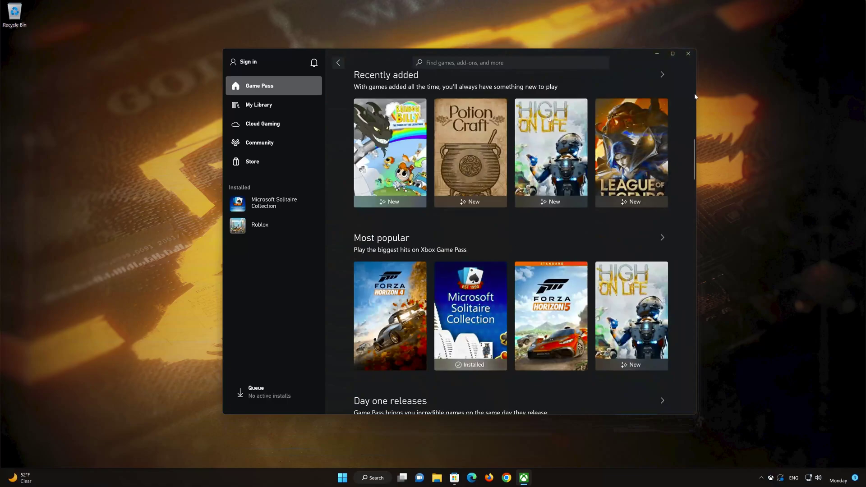
{"action": "left_click", "coordinate": [689, 55]}
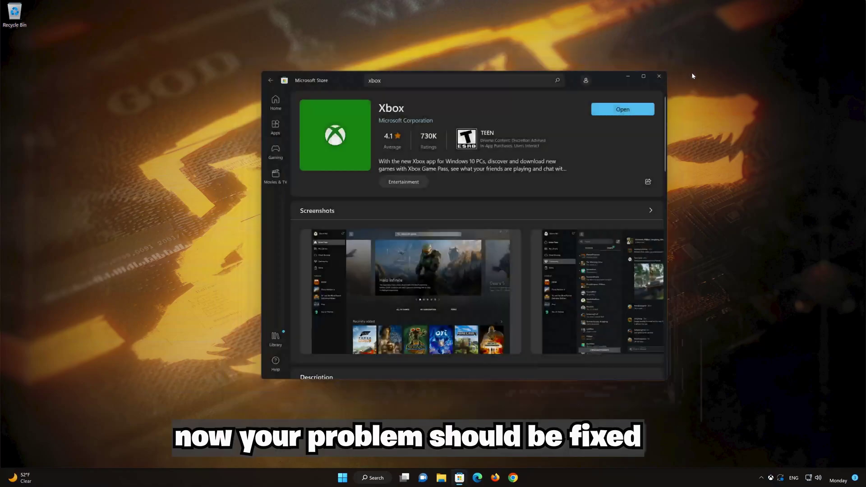
{"action": "left_click", "coordinate": [666, 77]}
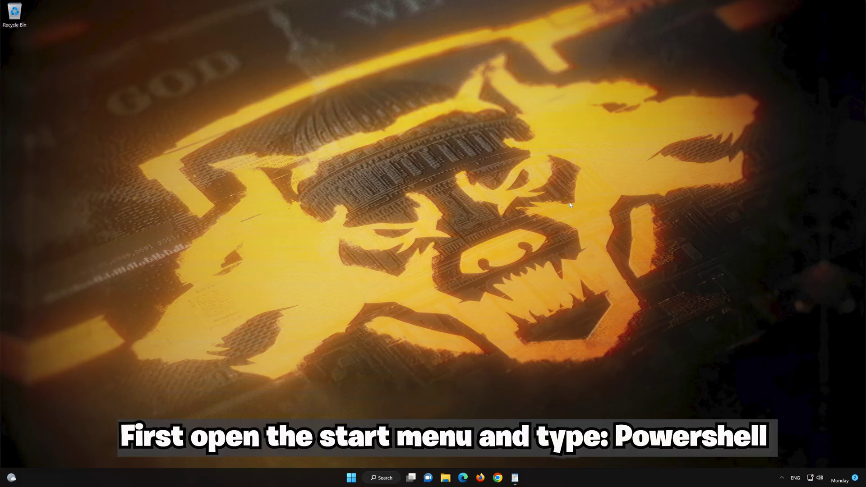
Step: Search for "powershell", run PowerShell 7 (x64) as administrator, and move its window toward the middle of the desktop
{"action": "left_click", "coordinate": [350, 479]}
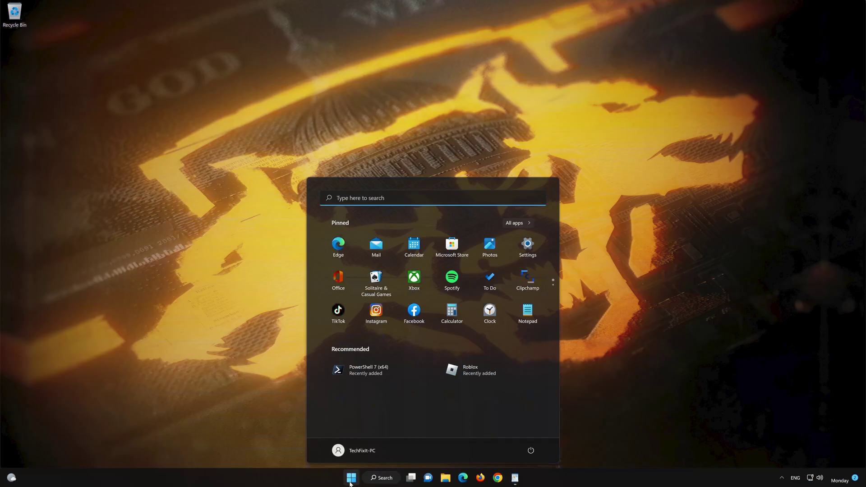
{"action": "type", "text": "powershell"}
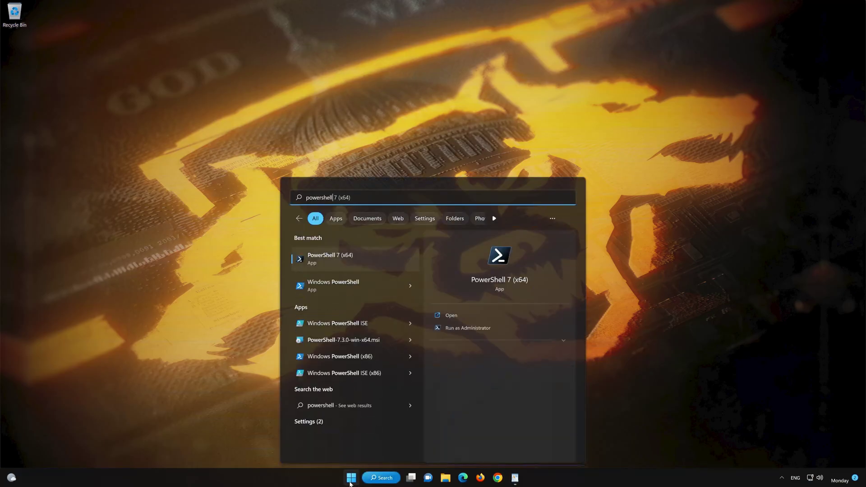
{"action": "right_click", "coordinate": [369, 261]}
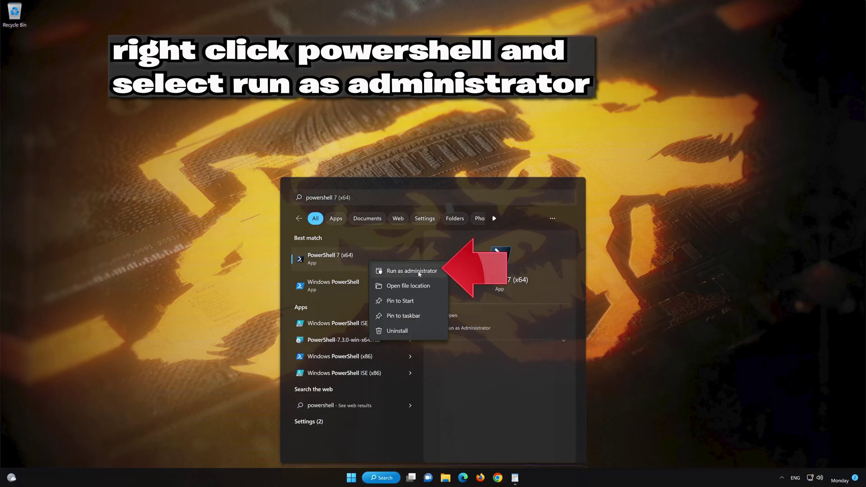
{"action": "left_click", "coordinate": [419, 272]}
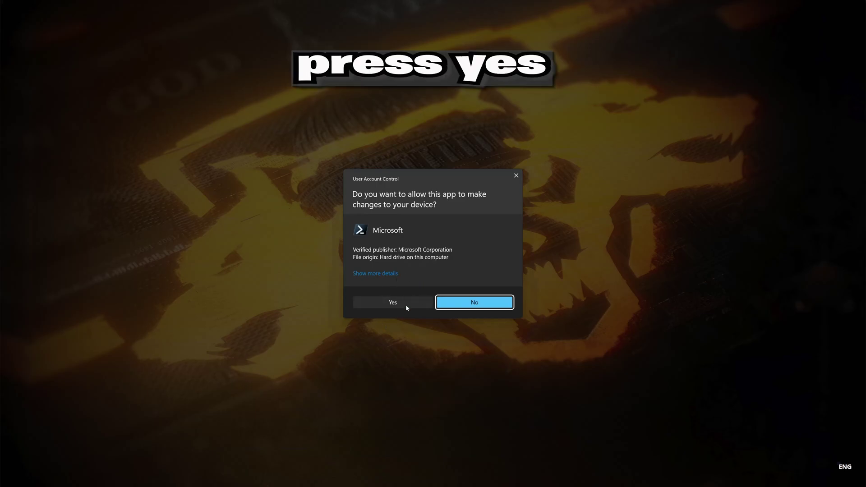
{"action": "left_click", "coordinate": [392, 303]}
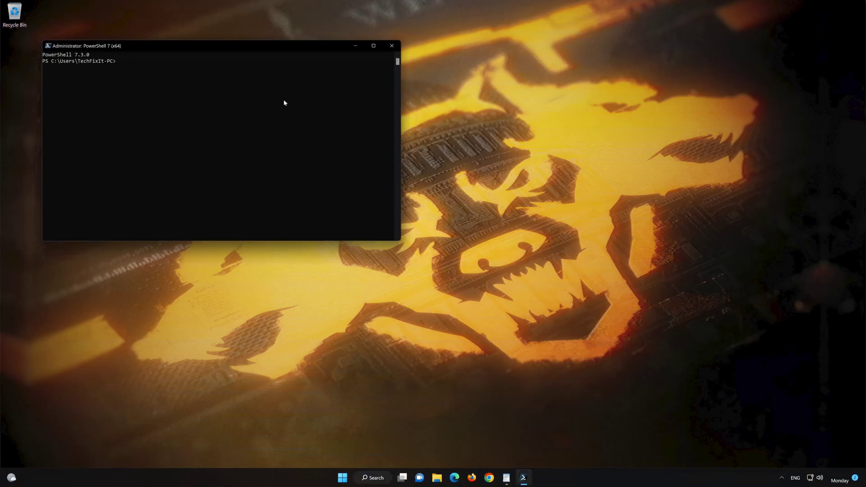
{"action": "left_click_drag", "start_coordinate": [262, 48], "coordinate": [504, 95]}
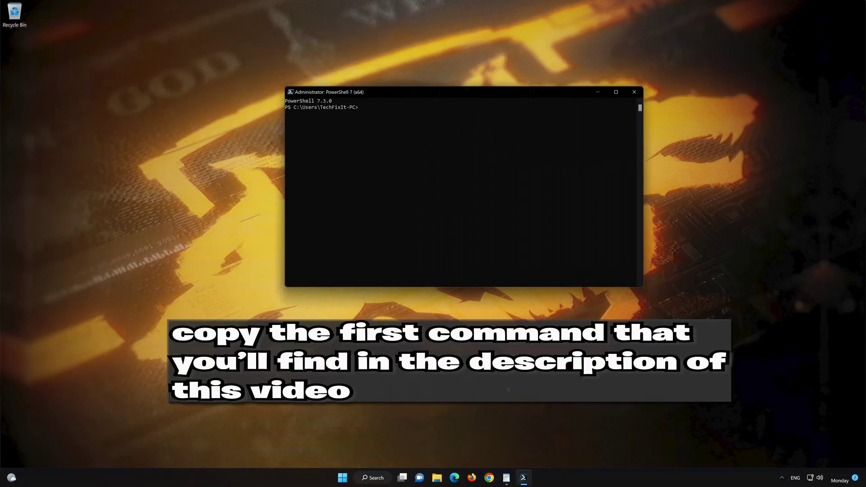
Step: Copy the first command, beginning Get-AppXPackage *WindowsStore* -AllUsers, from the WordPad document and minimize WordPad
{"action": "left_click", "coordinate": [506, 478]}
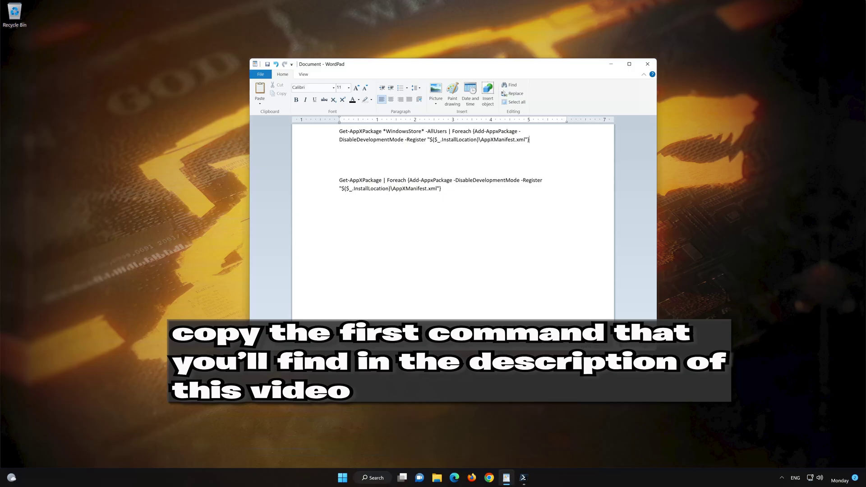
{"action": "left_click_drag", "start_coordinate": [530, 140], "coordinate": [339, 132]}
{"action": "right_click", "coordinate": [354, 133]}
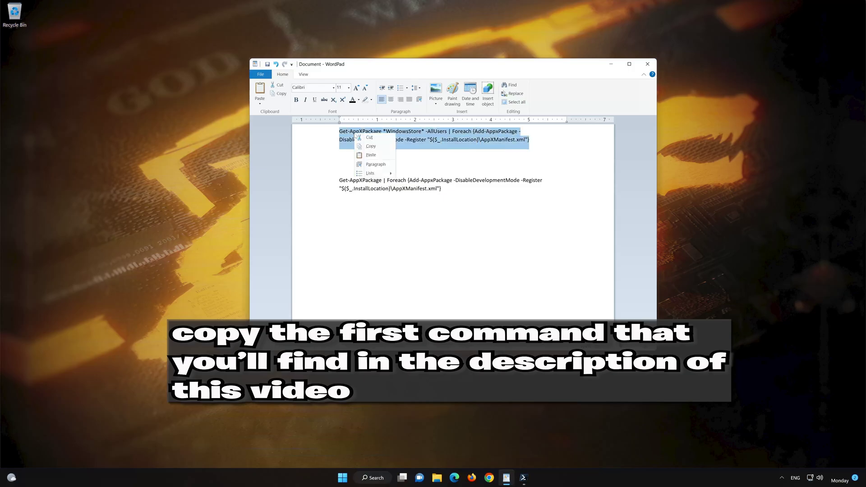
{"action": "left_click", "coordinate": [371, 149]}
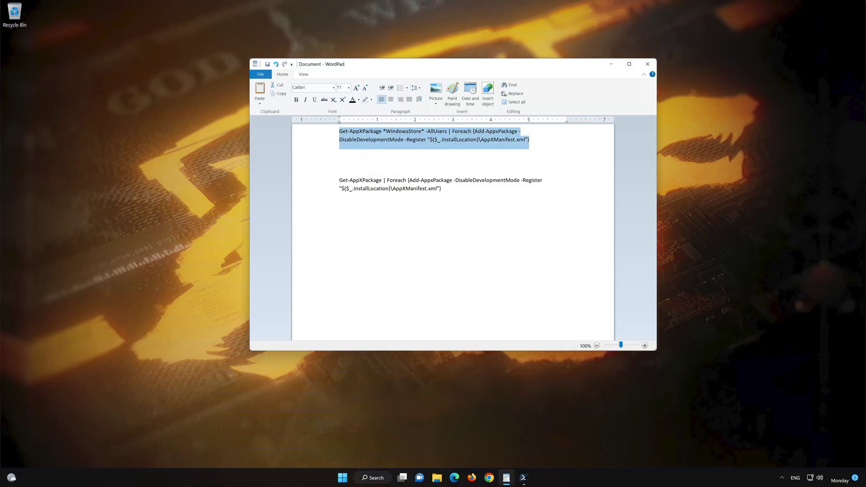
{"action": "left_click", "coordinate": [612, 65]}
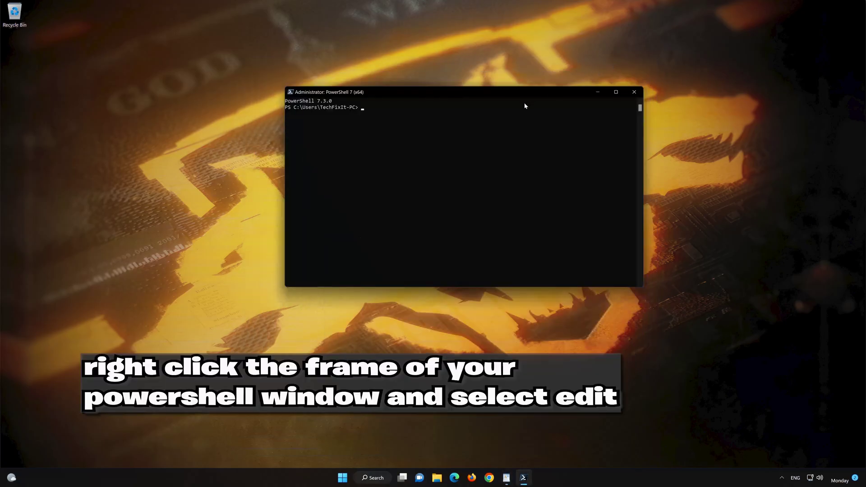
Step: Paste the copied Get-AppXPackage *WindowsStore* command into the administrator PowerShell window and run it
{"action": "right_click", "coordinate": [469, 93]}
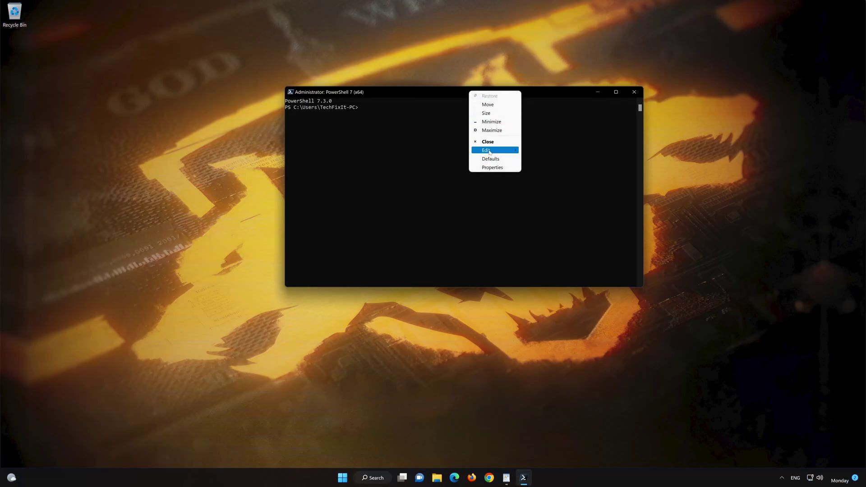
{"action": "mouse_move", "coordinate": [495, 151]}
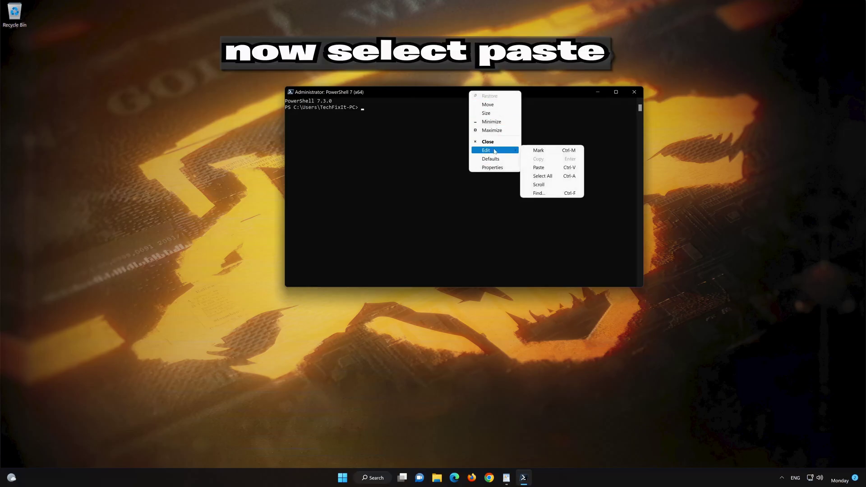
{"action": "left_click", "coordinate": [565, 166]}
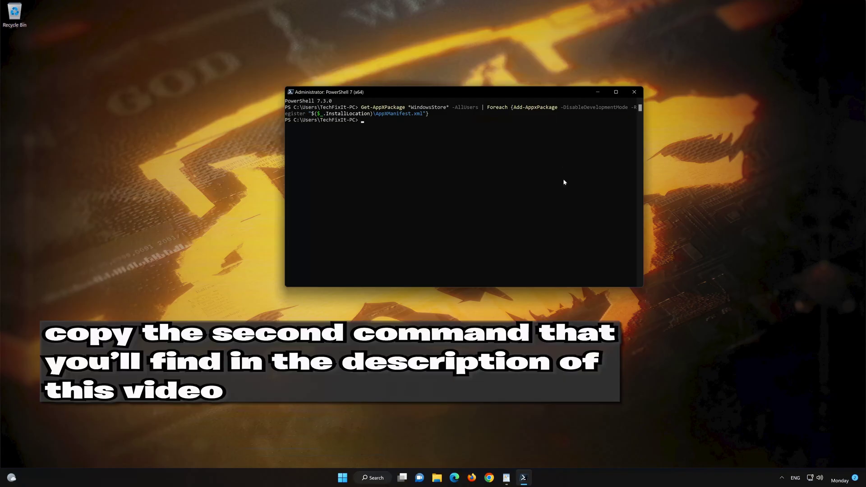
Step: Copy the second command, beginning Get-AppXPackage | Foreach, from the WordPad document and minimize WordPad
{"action": "left_click", "coordinate": [506, 478]}
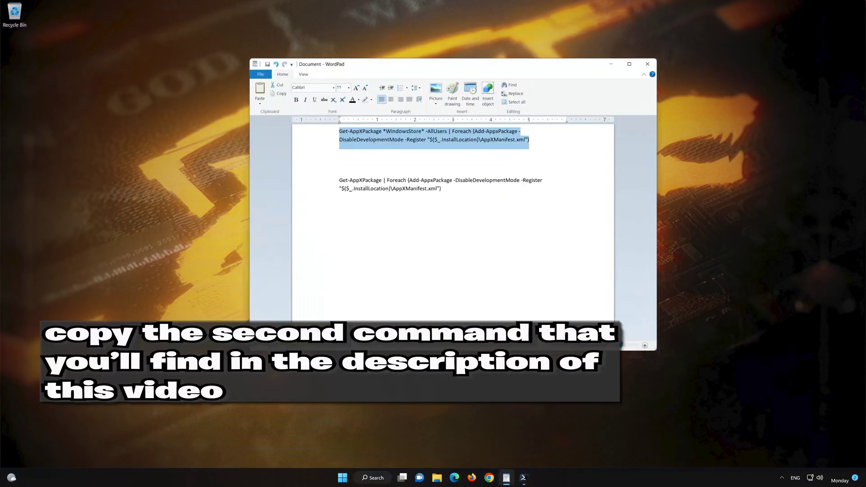
{"action": "left_click_drag", "start_coordinate": [441, 189], "coordinate": [339, 180]}
{"action": "right_click", "coordinate": [359, 182]}
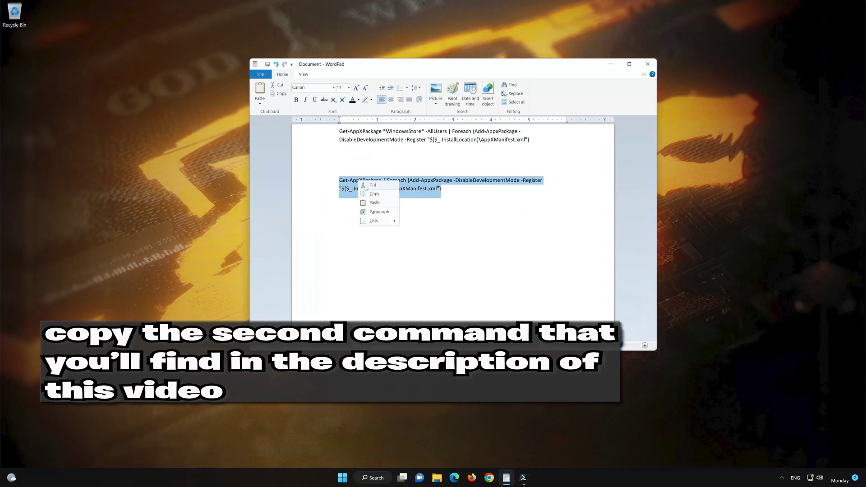
{"action": "left_click", "coordinate": [373, 195]}
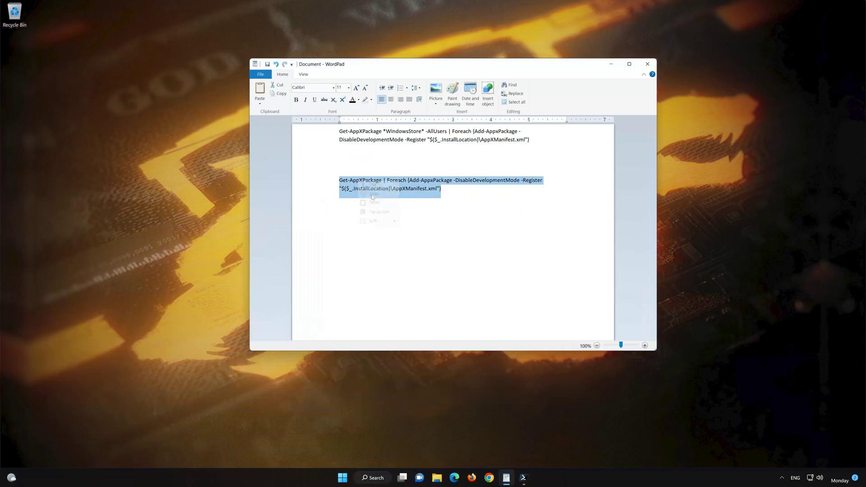
{"action": "left_click", "coordinate": [611, 63]}
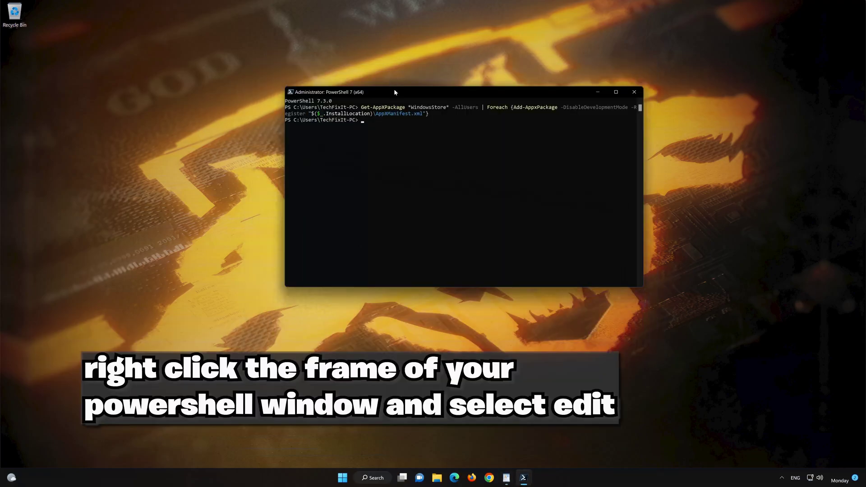
Step: Paste and run the copied Get-AppXPackage | Foreach command in the administrator PowerShell window, and end the session with exit
{"action": "right_click", "coordinate": [394, 92]}
{"action": "mouse_move", "coordinate": [420, 151]}
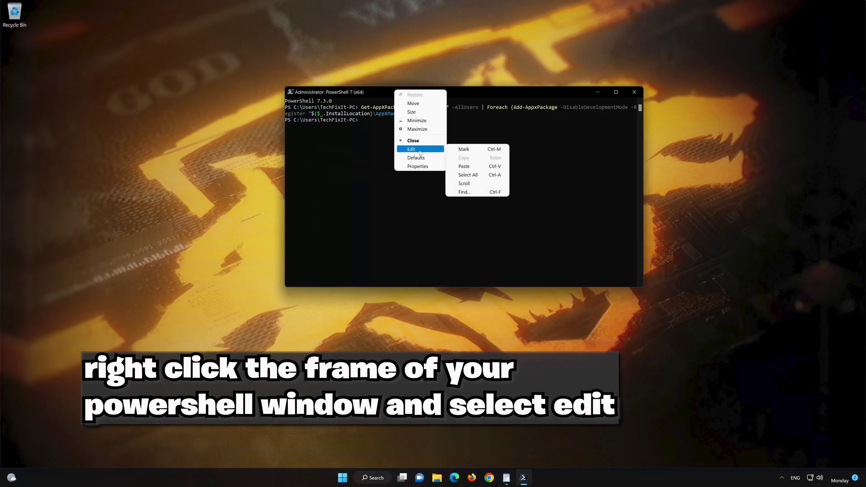
{"action": "left_click", "coordinate": [483, 167]}
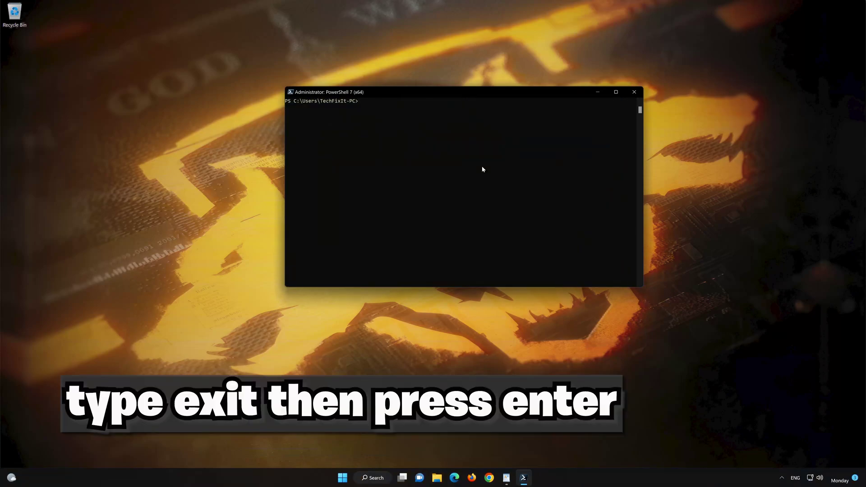
{"action": "type", "text": "exit"}
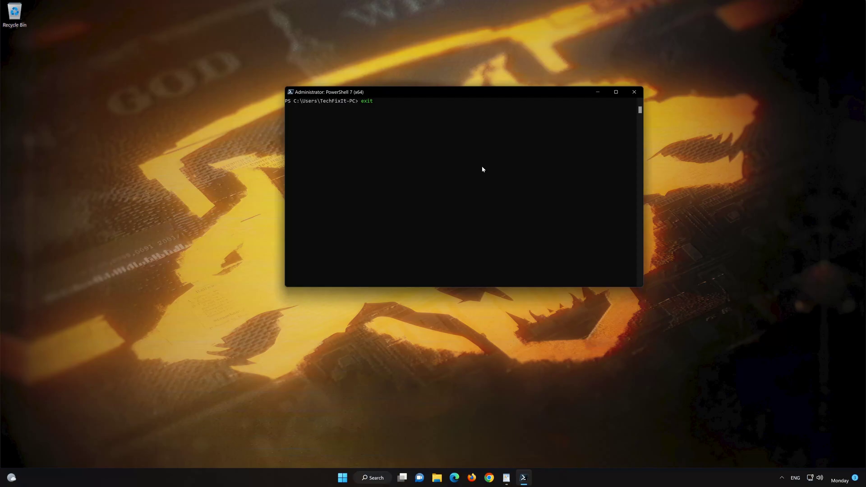
{"action": "key", "text": "Return"}
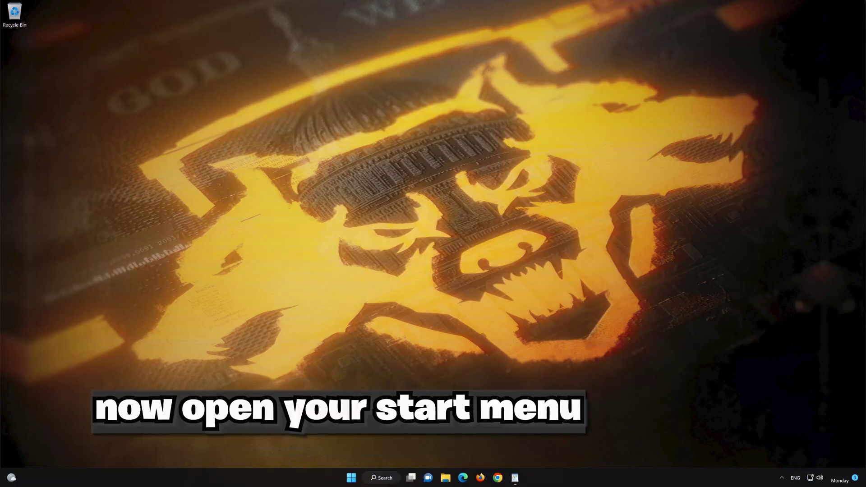
Step: Search for Microsoft Store, pin it to the taskbar, and open the Store from there
{"action": "left_click", "coordinate": [352, 480]}
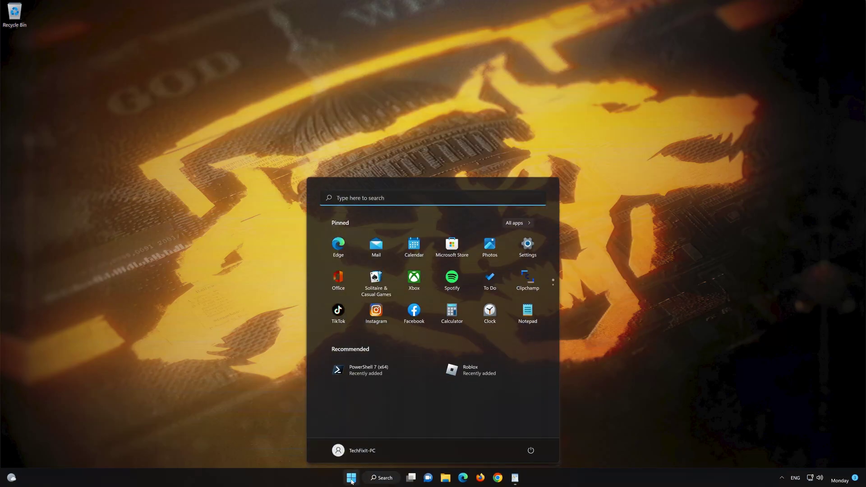
{"action": "type", "text": "microsoft Store"}
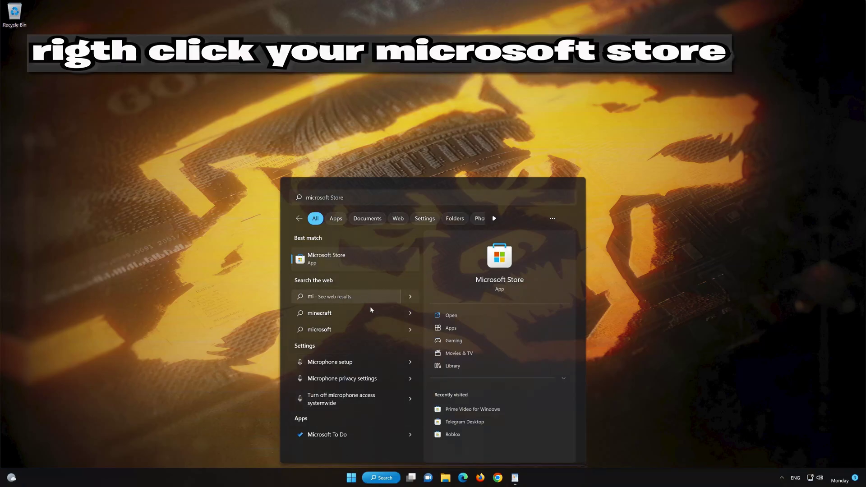
{"action": "right_click", "coordinate": [396, 259]}
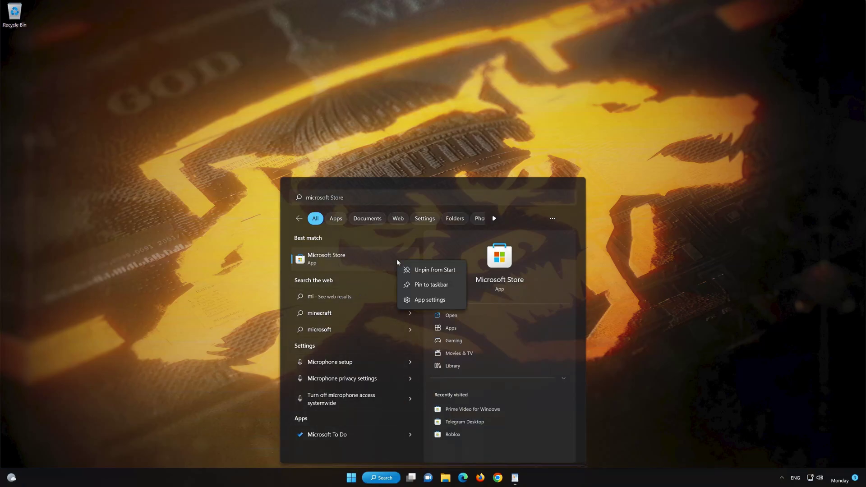
{"action": "left_click", "coordinate": [439, 285]}
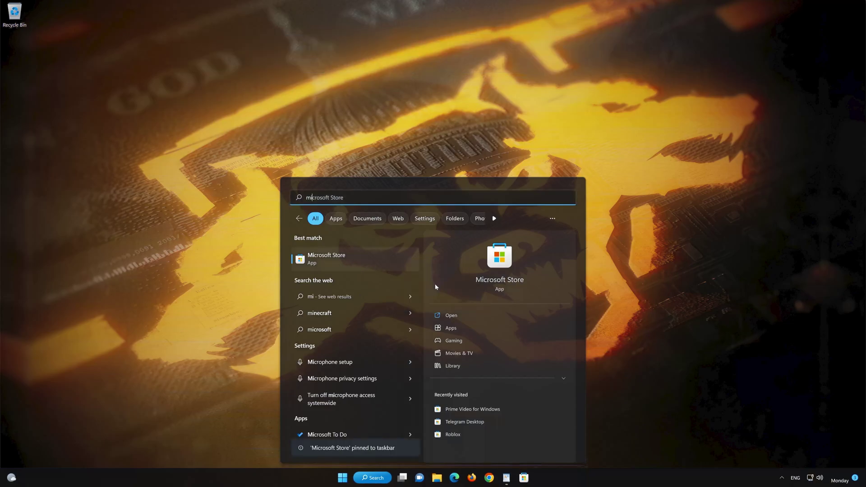
{"action": "left_click", "coordinate": [584, 361]}
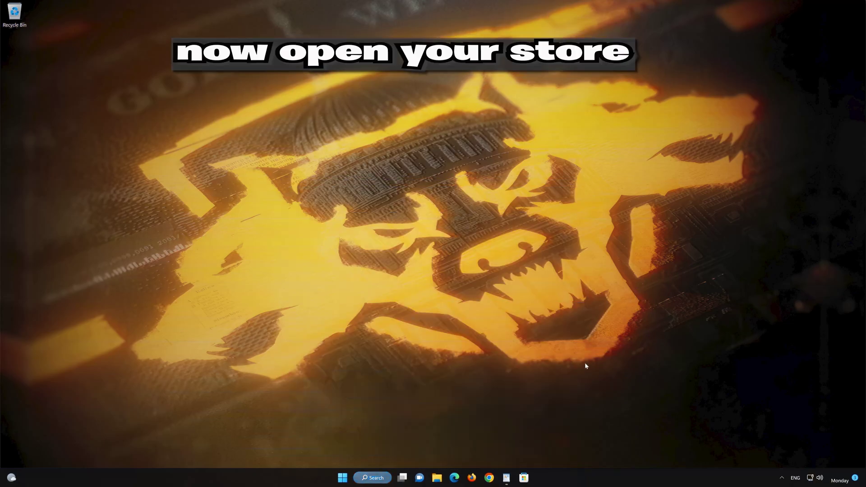
{"action": "left_click", "coordinate": [525, 481]}
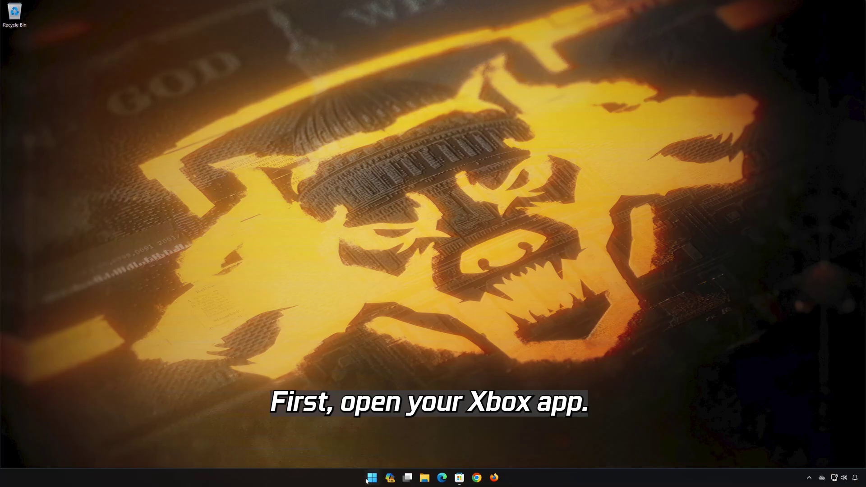
Step: Launch the Xbox app and move its window toward the middle of the desktop
{"action": "left_click", "coordinate": [367, 480]}
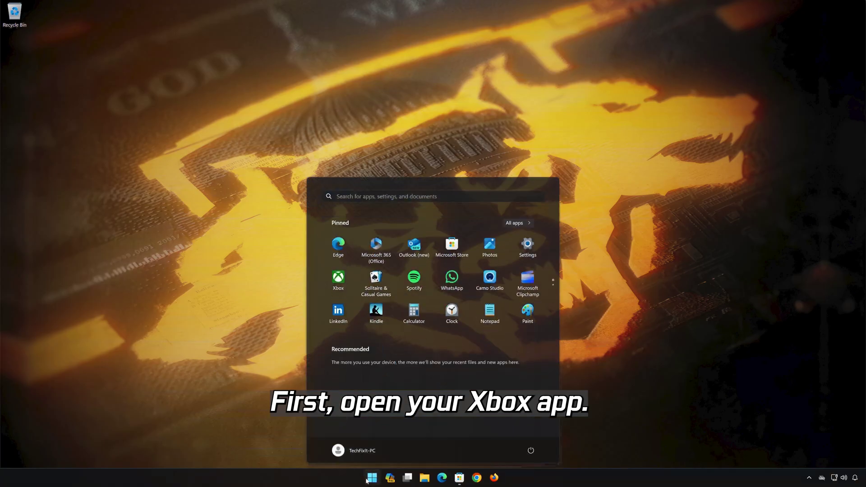
{"action": "left_click", "coordinate": [341, 283]}
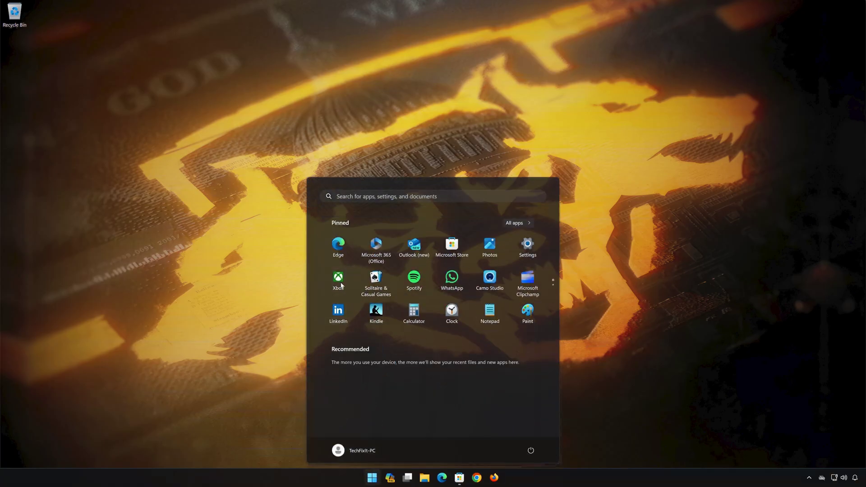
{"action": "left_click_drag", "start_coordinate": [312, 22], "coordinate": [483, 81]}
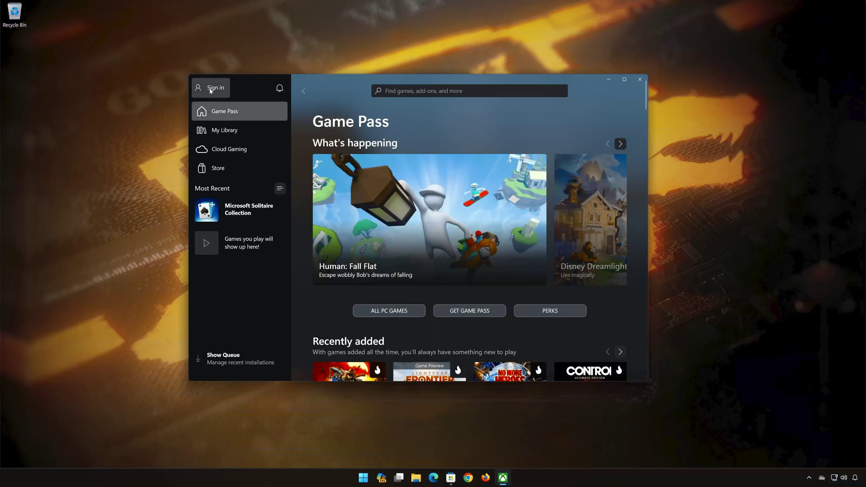
Step: Open Xbox Support from the account menu, start repairing with the Gaming Services Repair Tool, and allow Xbox to make changes
{"action": "left_click", "coordinate": [215, 90]}
{"action": "left_click", "coordinate": [217, 93]}
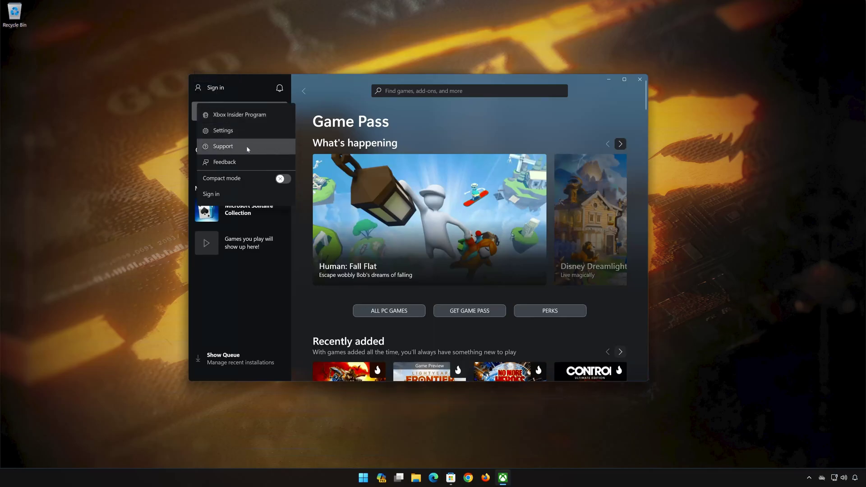
{"action": "left_click", "coordinate": [225, 149]}
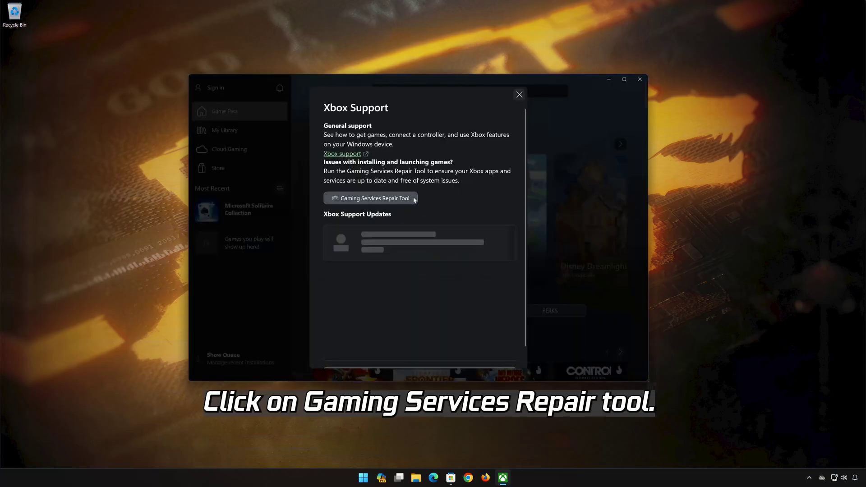
{"action": "left_click", "coordinate": [386, 198]}
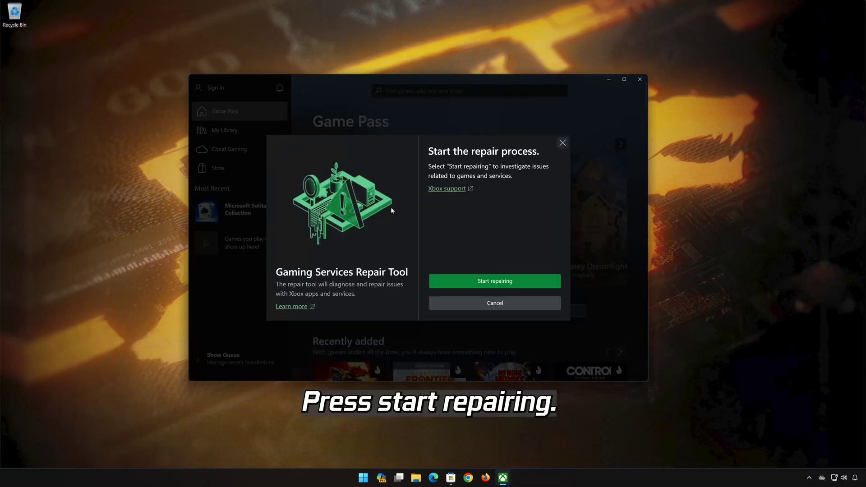
{"action": "left_click", "coordinate": [492, 283]}
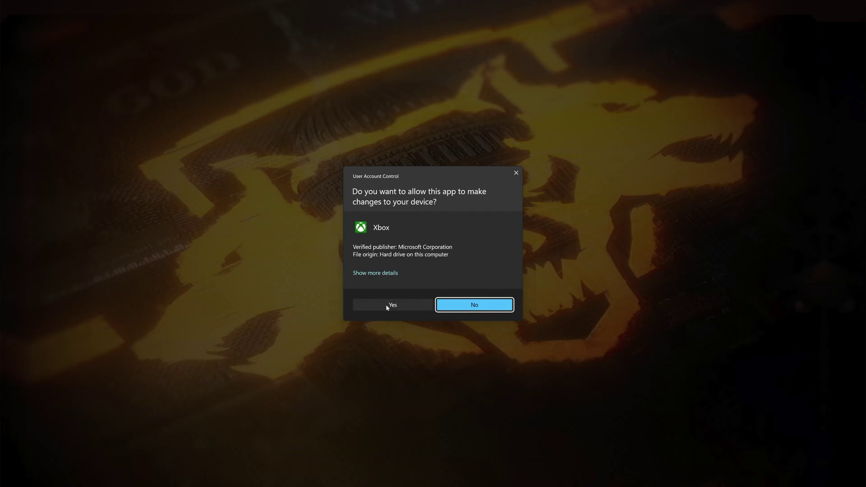
{"action": "left_click", "coordinate": [386, 306]}
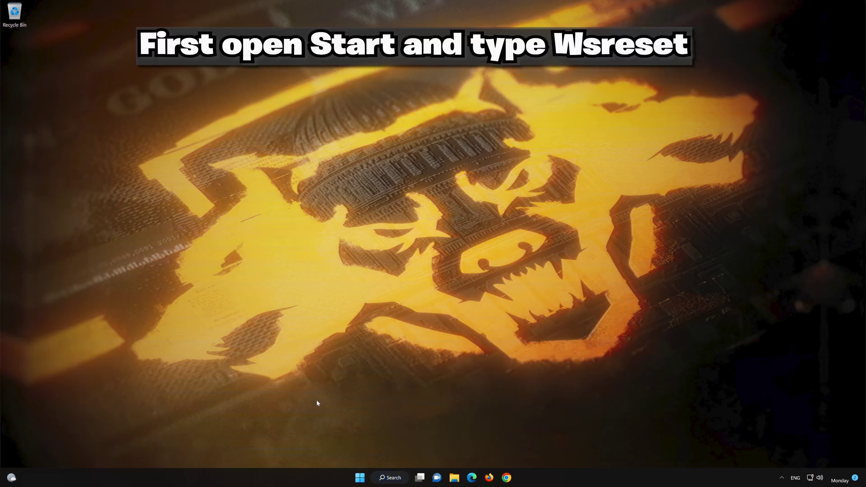
Step: Search for "wsreset" and run the wsreset command to reset the Microsoft Store cache
{"action": "left_click", "coordinate": [361, 477]}
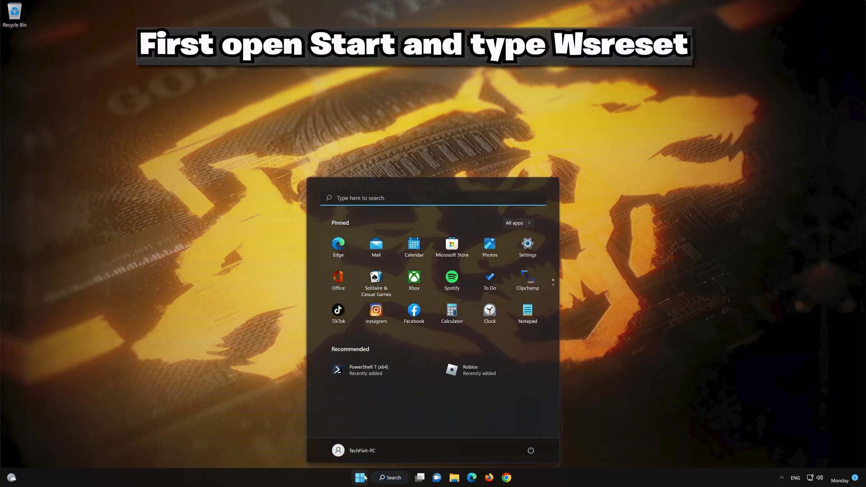
{"action": "type", "text": "wsreset"}
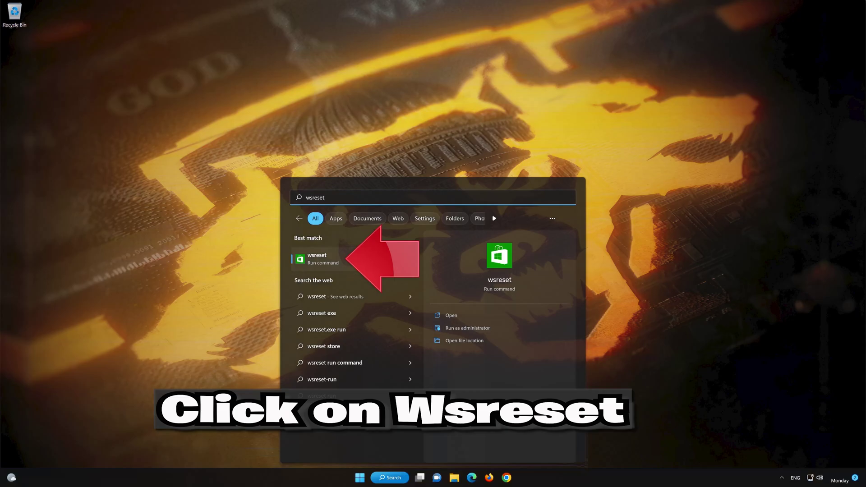
{"action": "left_click", "coordinate": [367, 260]}
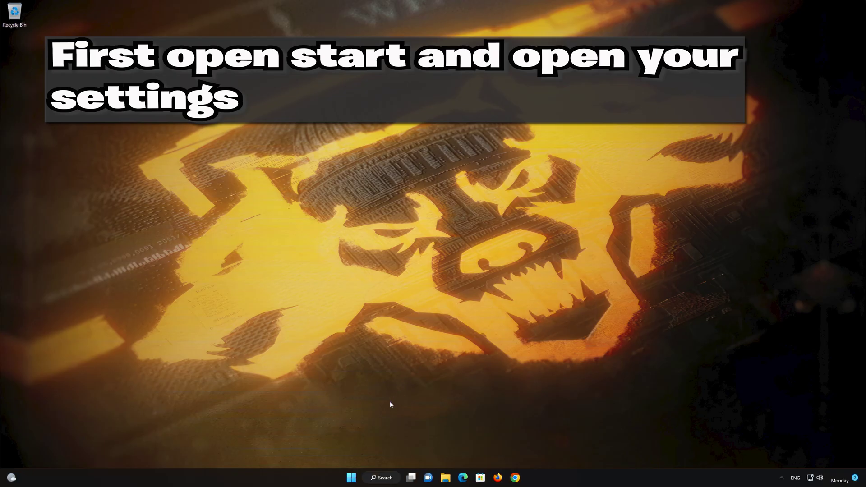
Step: Open Windows Settings and go to the Apps & features page
{"action": "left_click", "coordinate": [351, 478]}
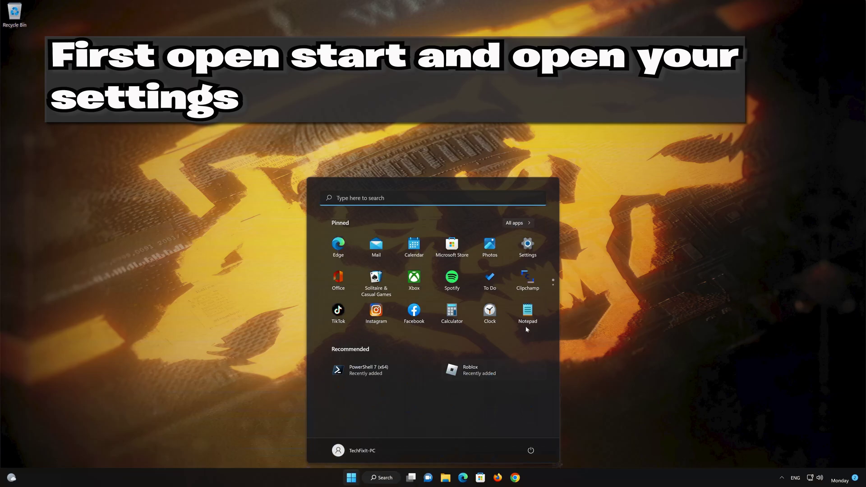
{"action": "left_click", "coordinate": [531, 248]}
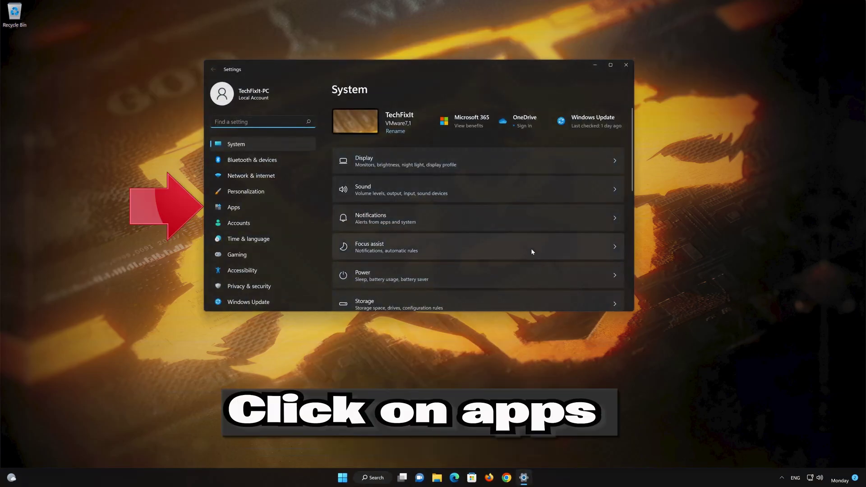
{"action": "left_click", "coordinate": [267, 204]}
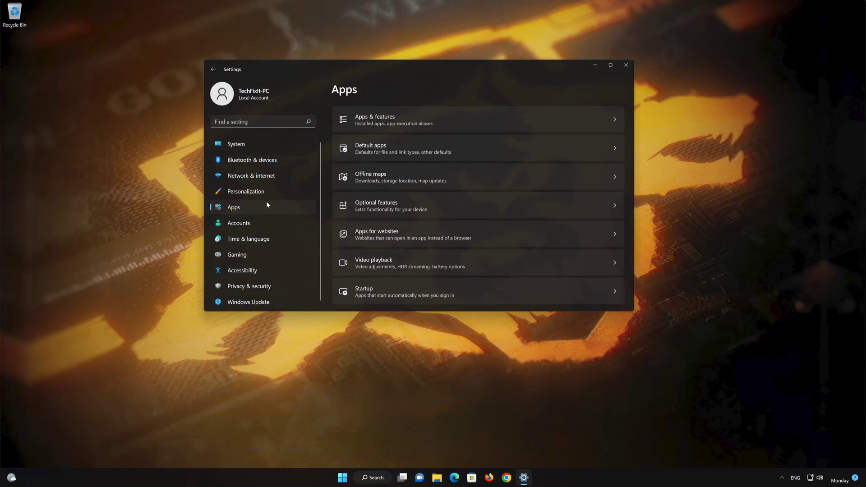
{"action": "left_click", "coordinate": [439, 117]}
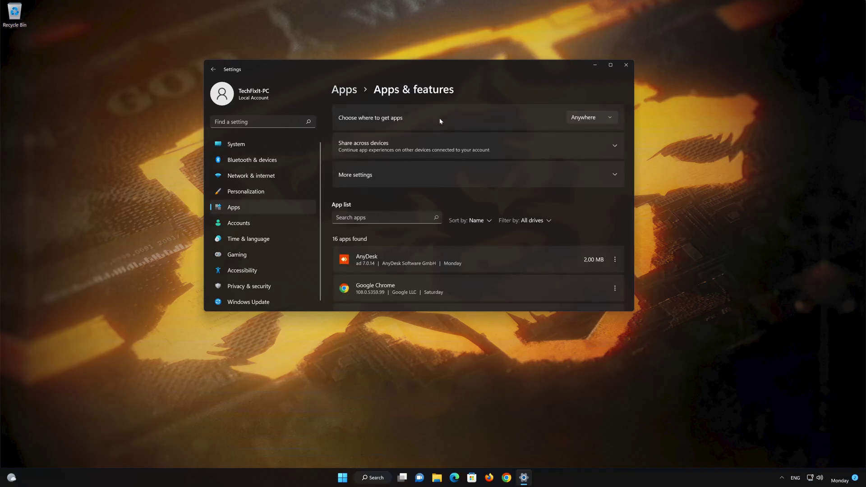
Step: Find Microsoft Store in the list of installed apps and open its advanced options
{"action": "scroll", "coordinate": [479, 212], "scroll_direction": "down", "scroll_amount": 10}
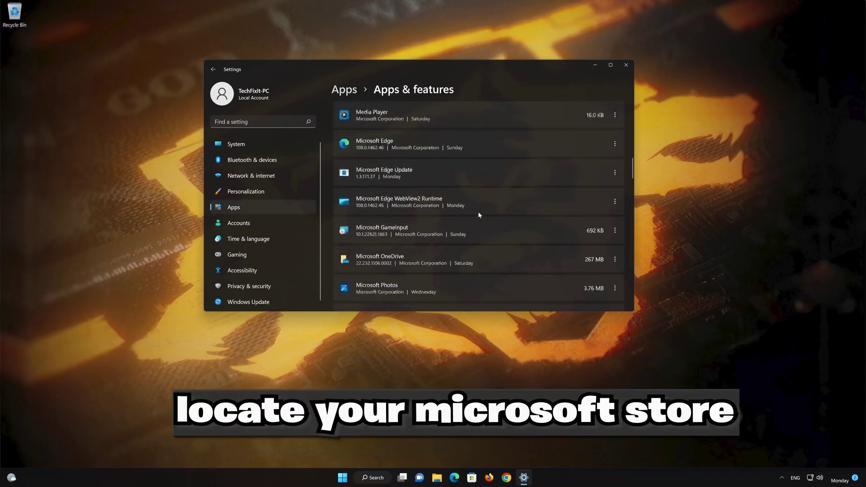
{"action": "scroll", "coordinate": [479, 216], "scroll_direction": "down", "scroll_amount": 1}
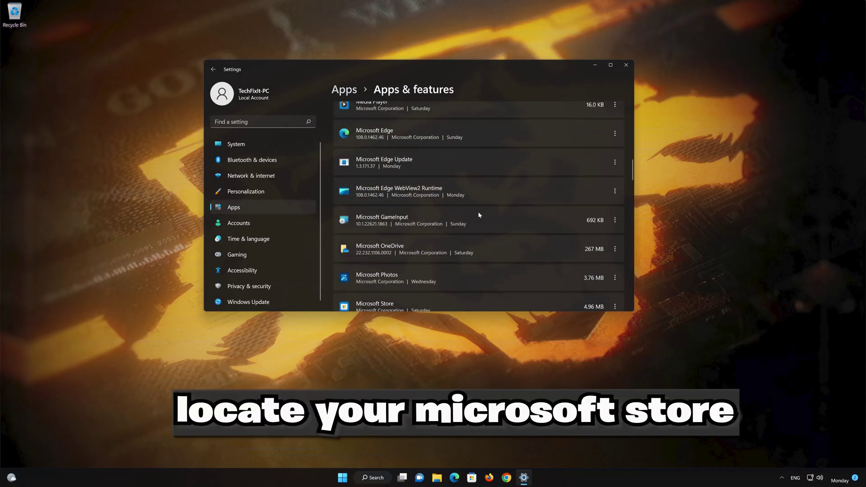
{"action": "scroll", "coordinate": [479, 216], "scroll_direction": "down", "scroll_amount": 3}
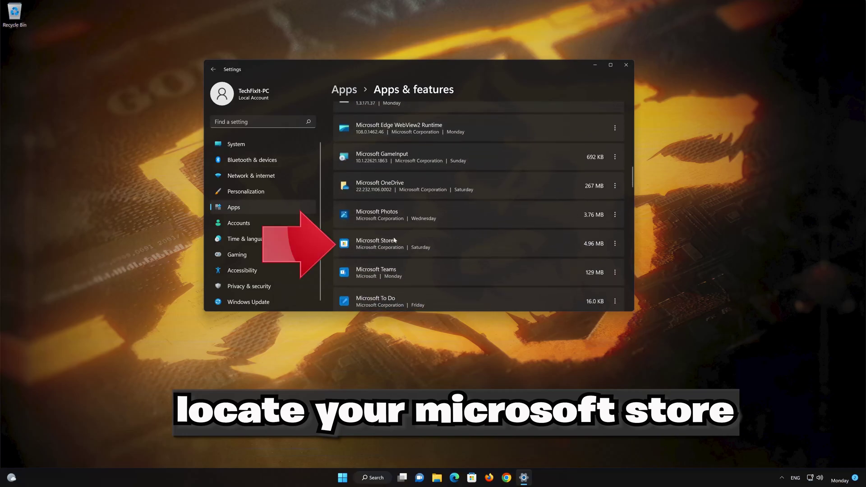
{"action": "left_click", "coordinate": [615, 244]}
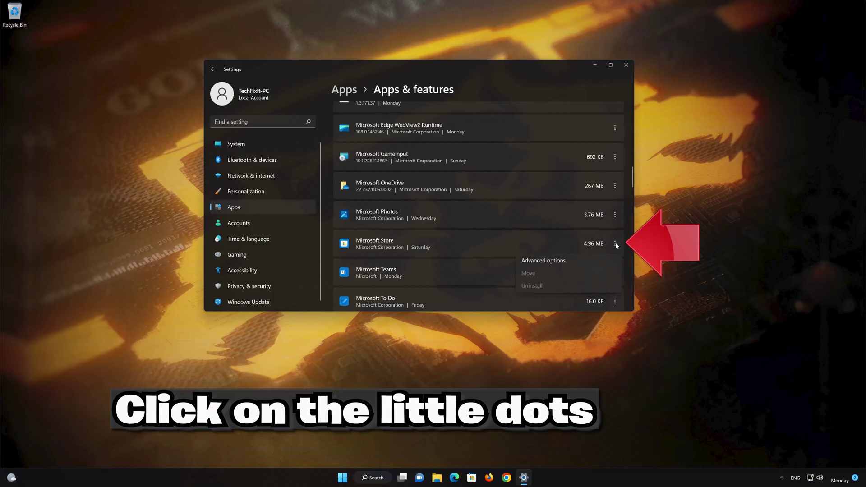
{"action": "left_click", "coordinate": [578, 261]}
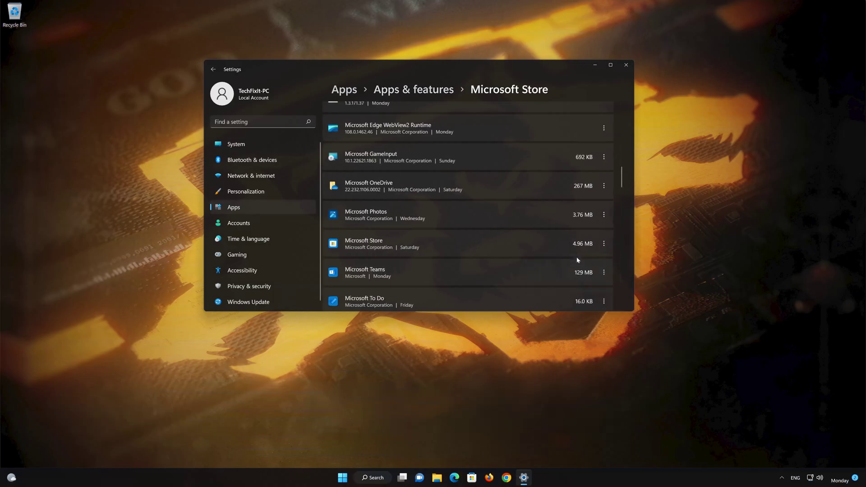
Step: Repair the Microsoft Store app, and reset it with its app data deleted
{"action": "scroll", "coordinate": [560, 255], "scroll_direction": "down", "scroll_amount": 10}
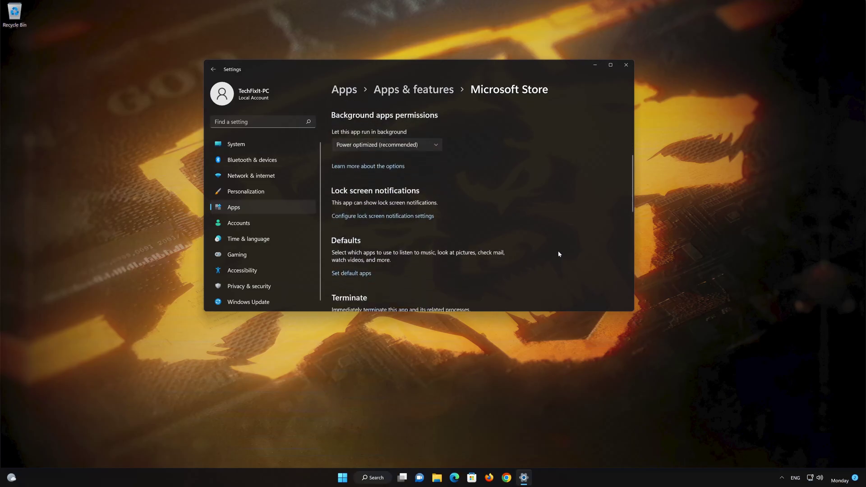
{"action": "scroll", "coordinate": [559, 255], "scroll_direction": "down", "scroll_amount": 3}
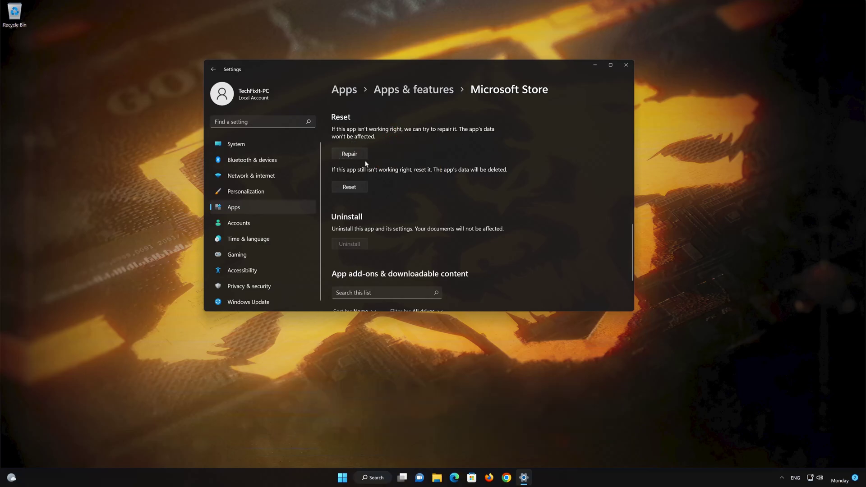
{"action": "left_click", "coordinate": [351, 154]}
{"action": "left_click", "coordinate": [345, 187]}
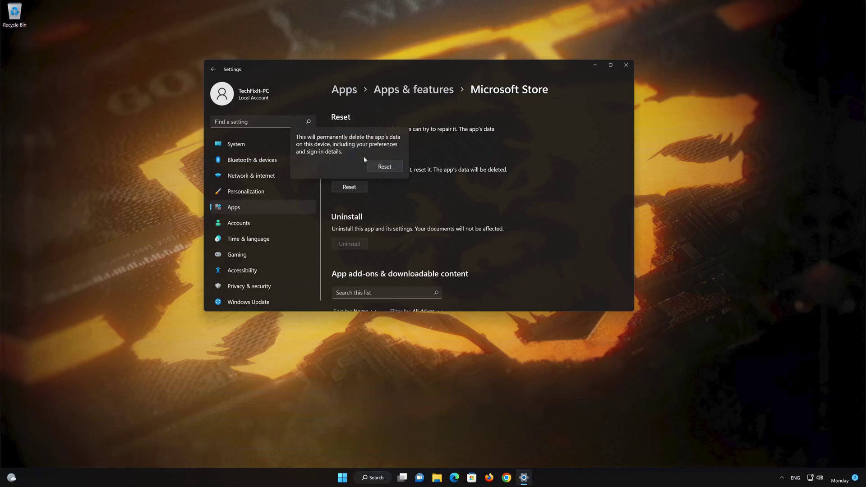
{"action": "left_click", "coordinate": [384, 167]}
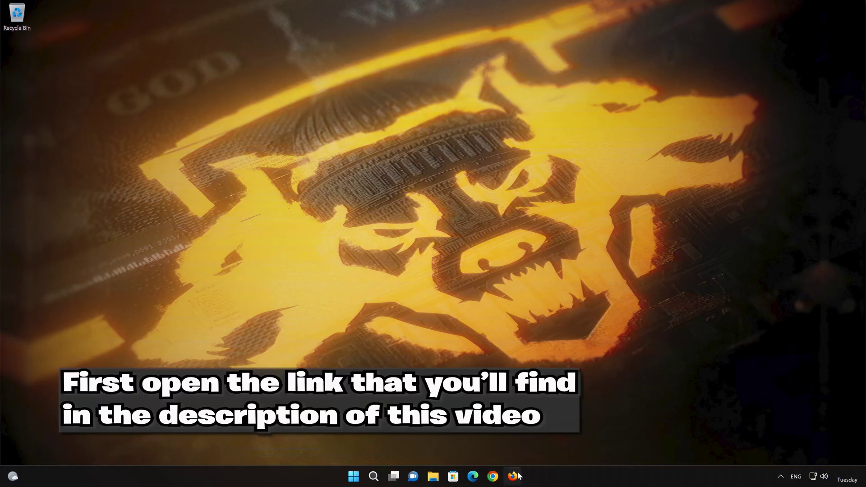
Step: Switch to Firefox and open the copied link to Microsoft's Download Windows 11 page
{"action": "left_click", "coordinate": [513, 476]}
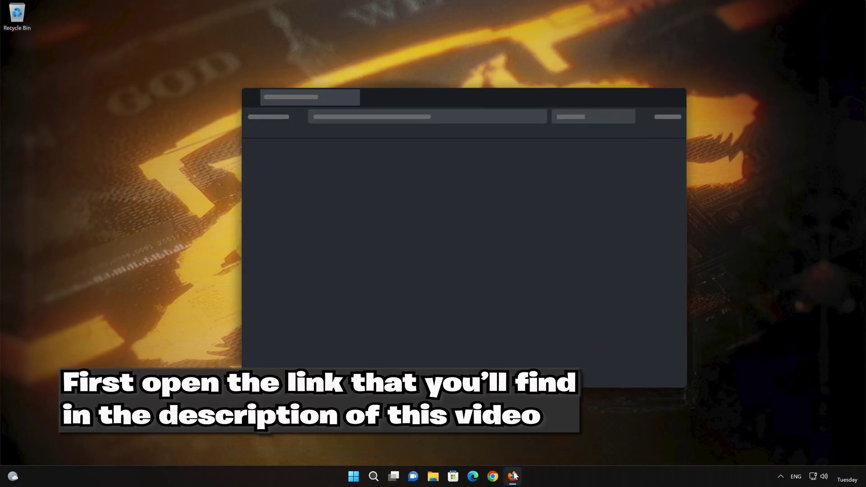
{"action": "right_click", "coordinate": [404, 116]}
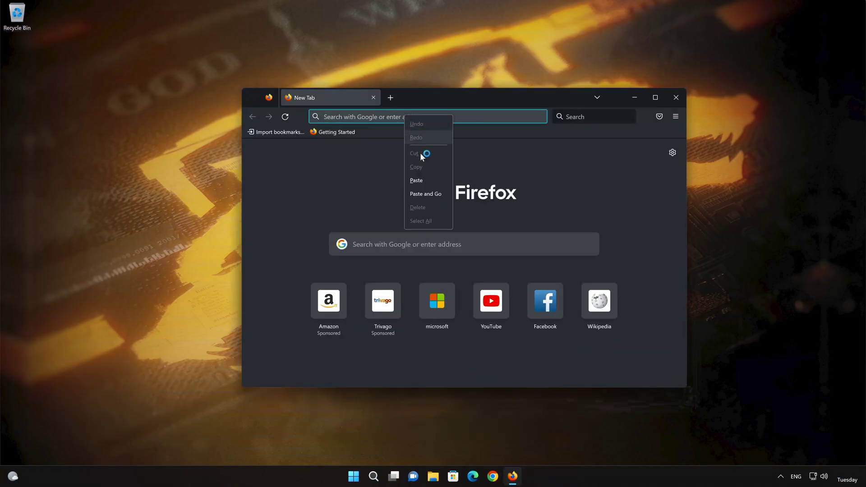
{"action": "left_click", "coordinate": [427, 183]}
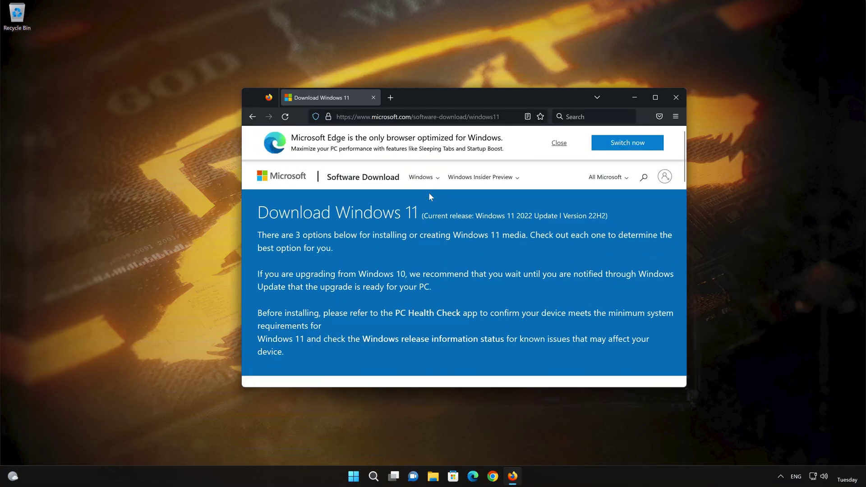
Step: Download the media creation tool offered under Create Windows 11 Installation Media and close the browser
{"action": "scroll", "coordinate": [429, 196], "scroll_direction": "down", "scroll_amount": 5}
{"action": "scroll", "coordinate": [431, 202], "scroll_direction": "down", "scroll_amount": 2}
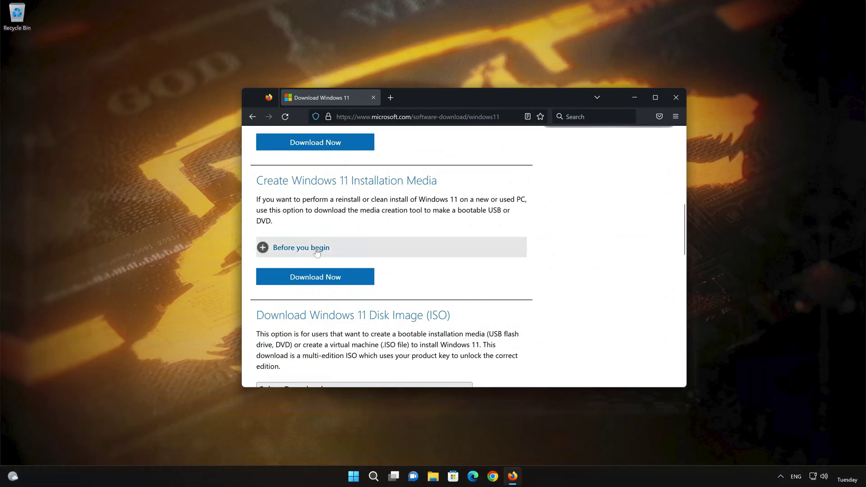
{"action": "left_click", "coordinate": [332, 280]}
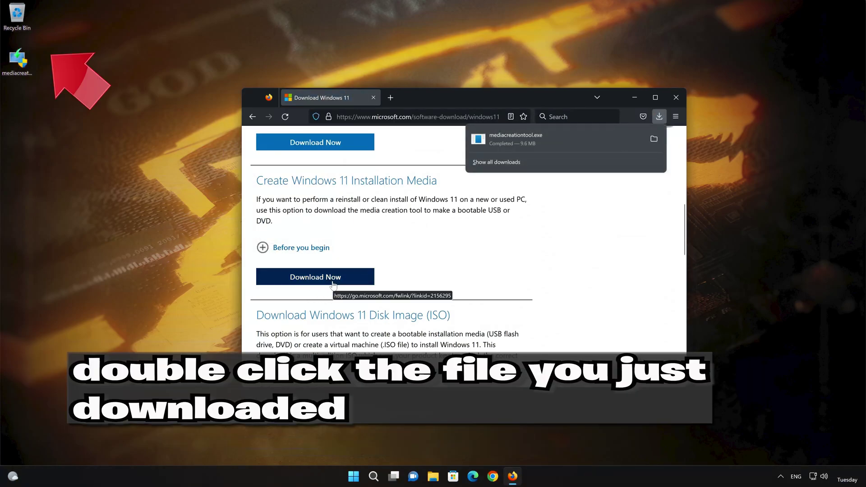
{"action": "left_click", "coordinate": [673, 98]}
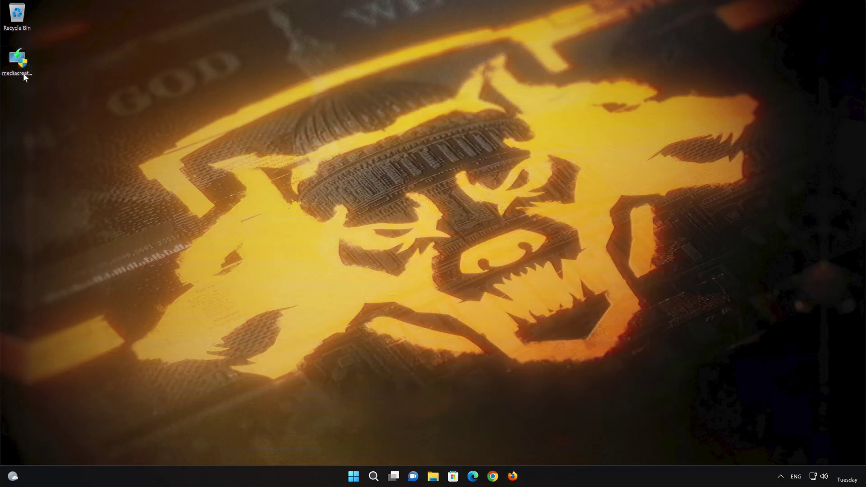
Step: Run the downloaded mediacreationtool file with permission to make changes and accept its license terms
{"action": "double_click", "coordinate": [17, 72]}
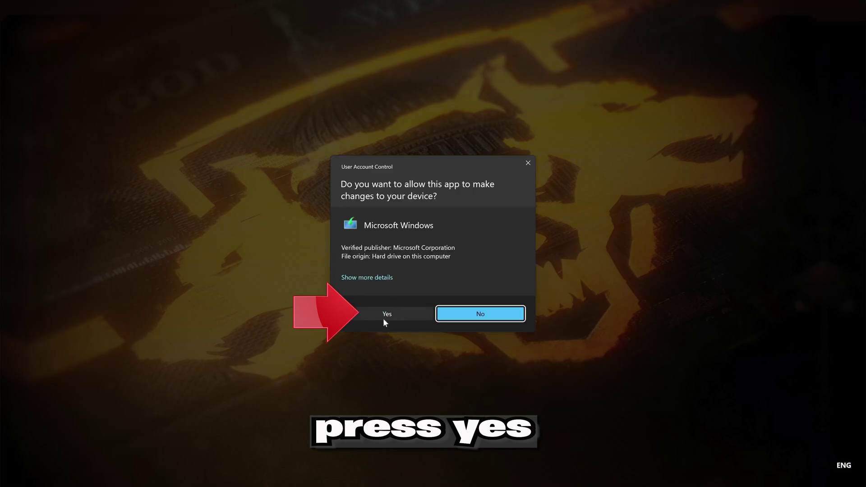
{"action": "left_click", "coordinate": [384, 319]}
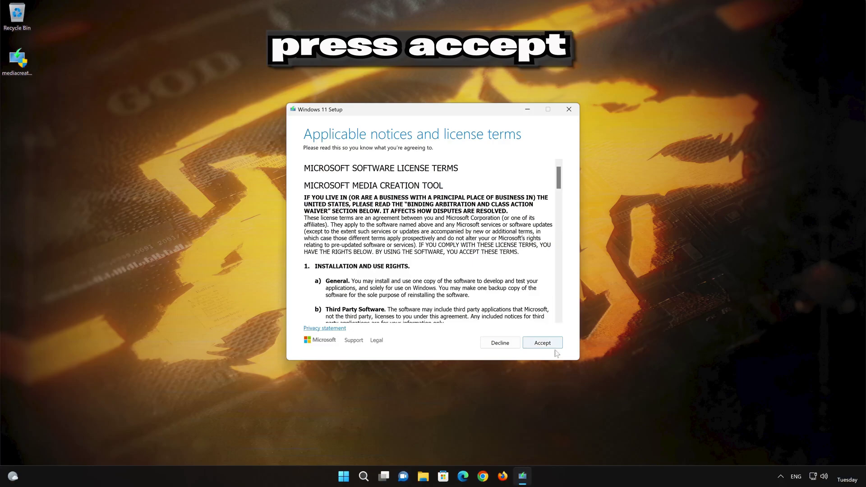
{"action": "left_click", "coordinate": [546, 344]}
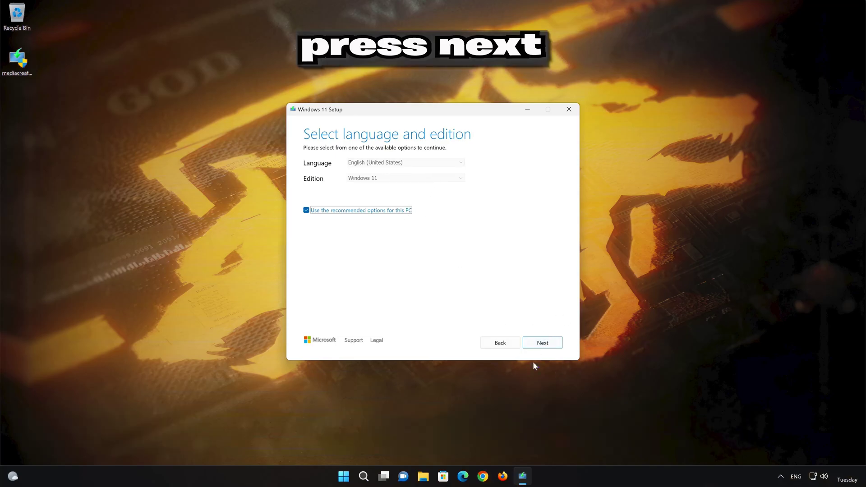
Step: Keep the recommended language and edition, and choose ISO file as the media to create
{"action": "left_click", "coordinate": [554, 345]}
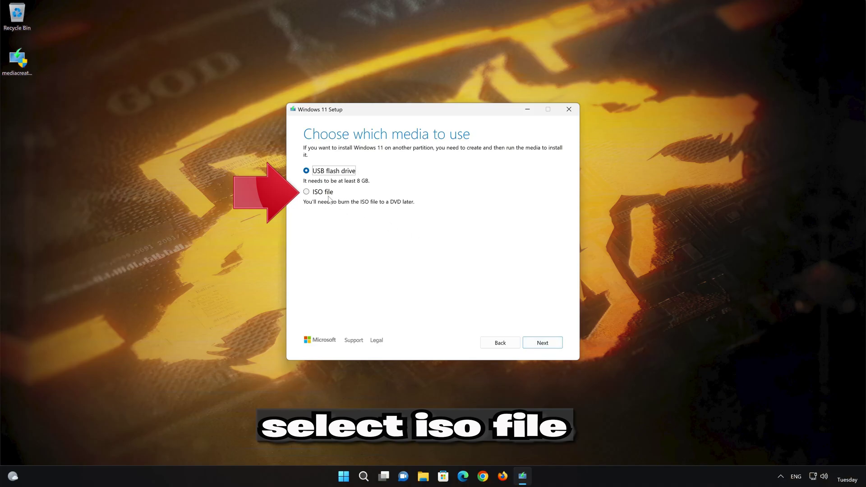
{"action": "left_click", "coordinate": [308, 192]}
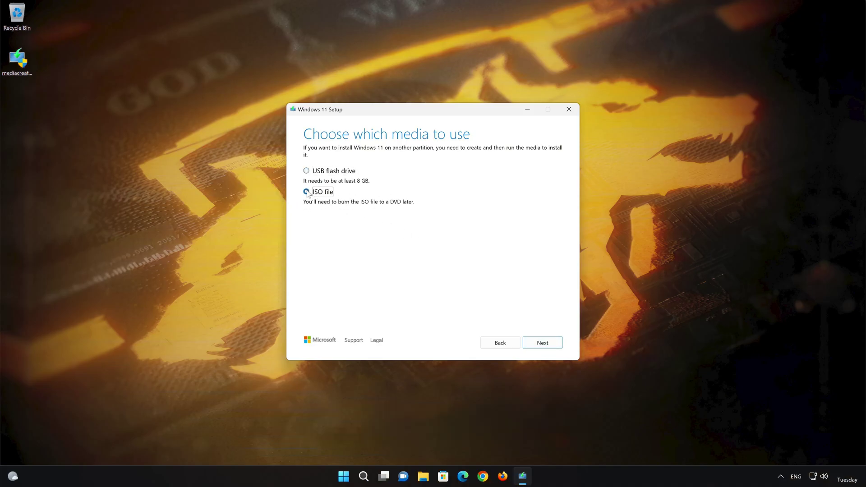
{"action": "left_click", "coordinate": [543, 343]}
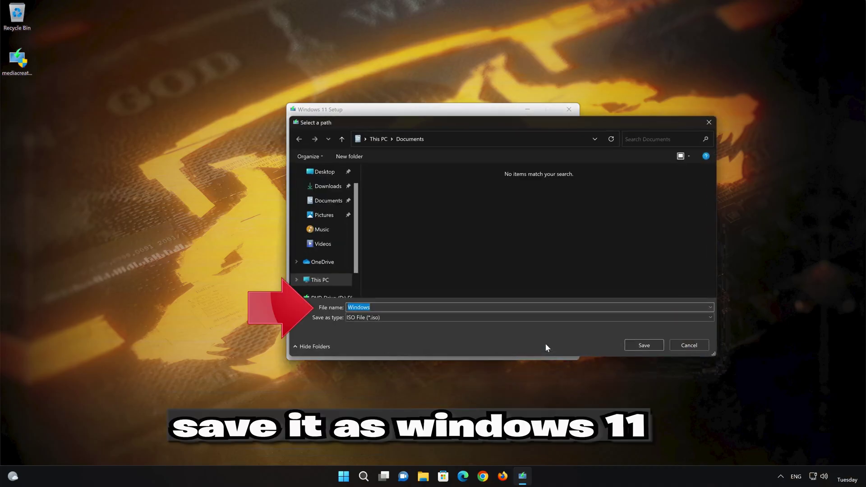
Step: Save the ISO file as "Windows 11" on the Desktop and finish the media creation once it is downloaded
{"action": "key", "text": "End"}
{"action": "left_click", "coordinate": [327, 172]}
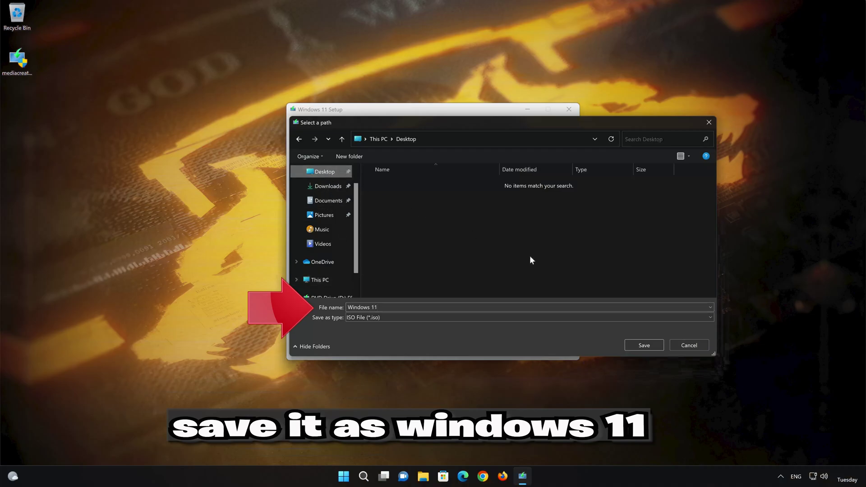
{"action": "left_click", "coordinate": [652, 344]}
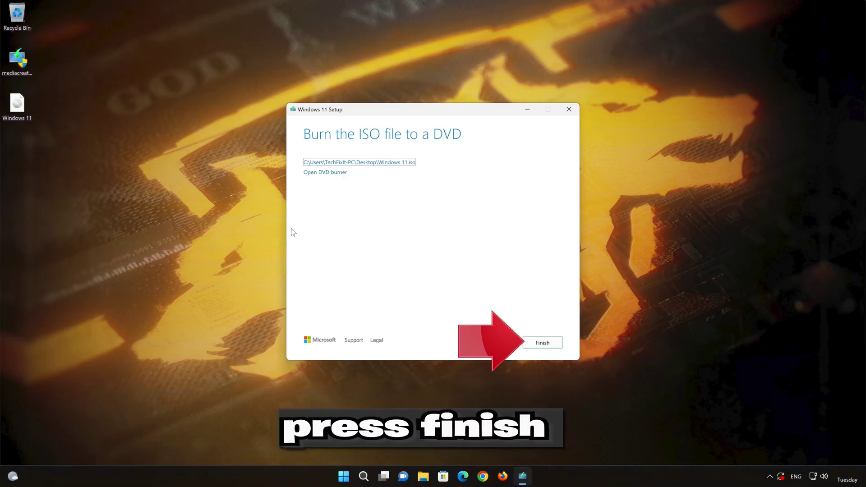
{"action": "left_click", "coordinate": [542, 344]}
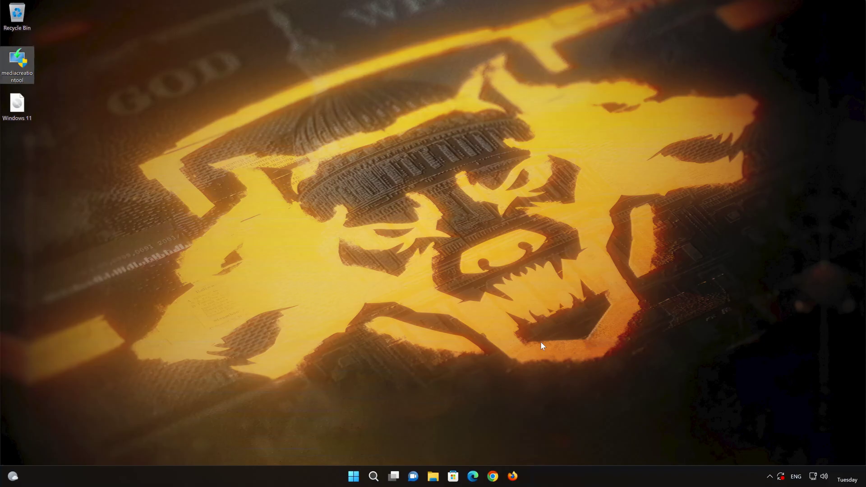
Step: Mount the Windows 11 ISO and run its setup application with permission to make changes, closing the drive's folder window
{"action": "double_click", "coordinate": [16, 110]}
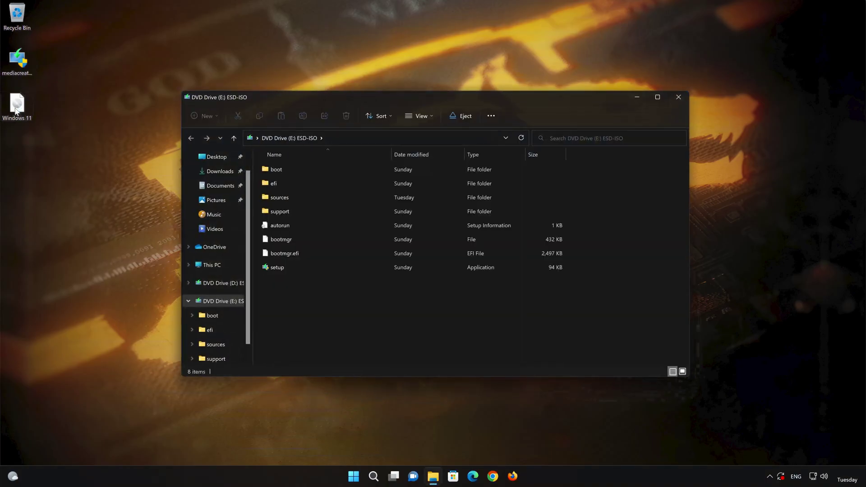
{"action": "double_click", "coordinate": [325, 267]}
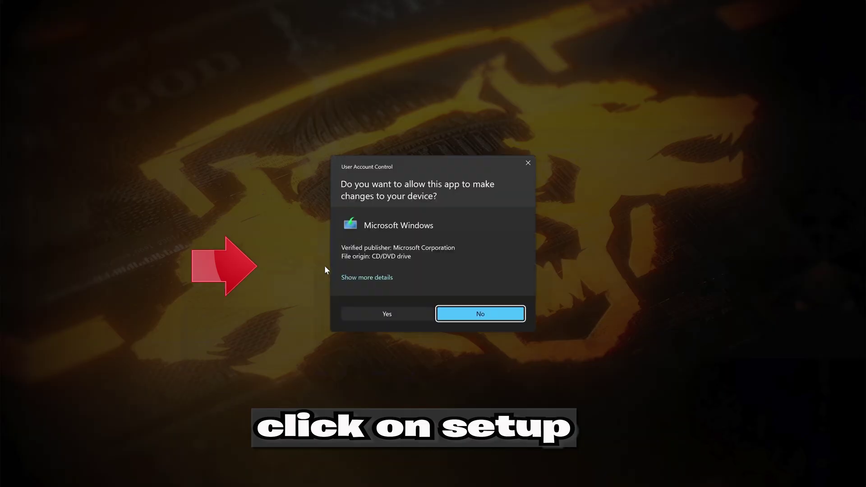
{"action": "left_click", "coordinate": [383, 315]}
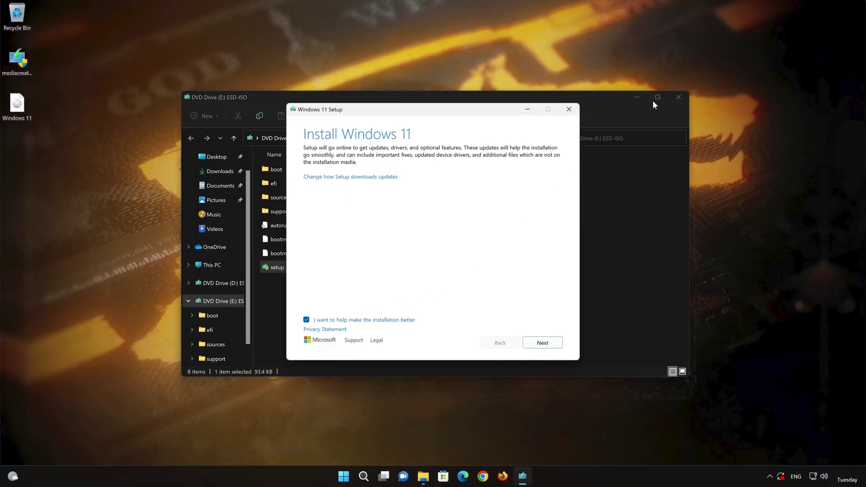
{"action": "left_click", "coordinate": [676, 97]}
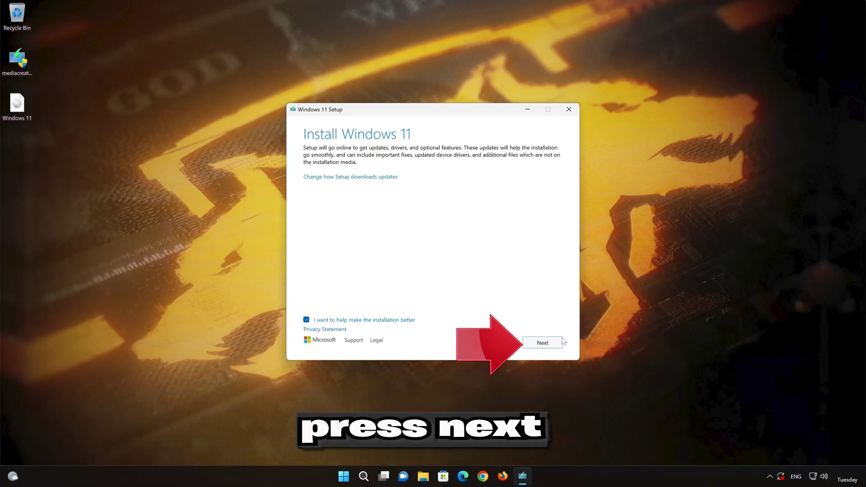
Step: Accept the Windows 11 Setup license terms and start installing Windows 11 Pro, keeping personal files and apps
{"action": "left_click", "coordinate": [545, 344]}
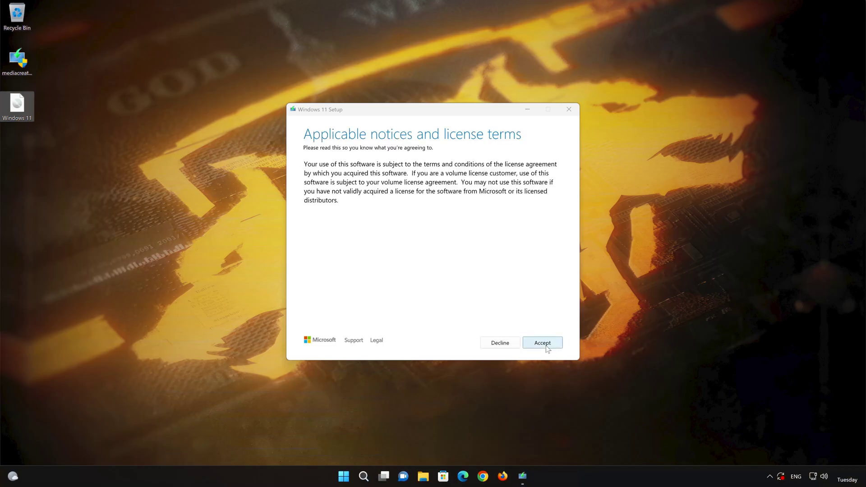
{"action": "left_click", "coordinate": [545, 344]}
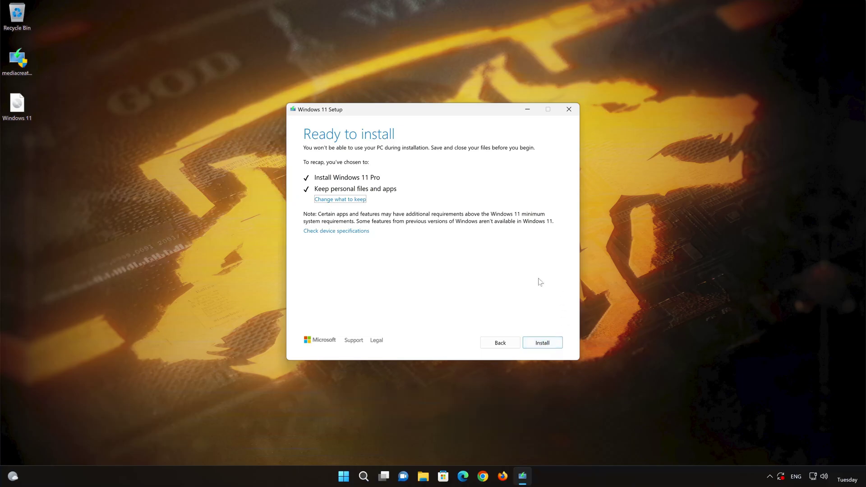
{"action": "left_click", "coordinate": [363, 199]}
{"action": "left_click", "coordinate": [543, 344]}
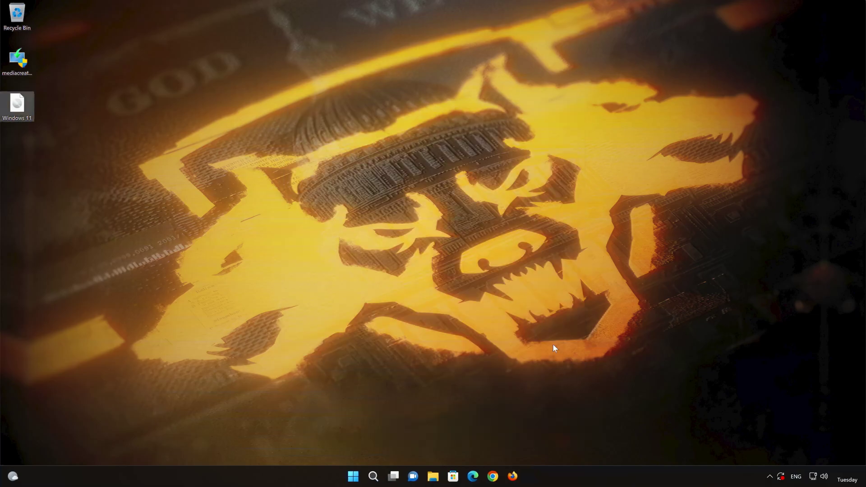